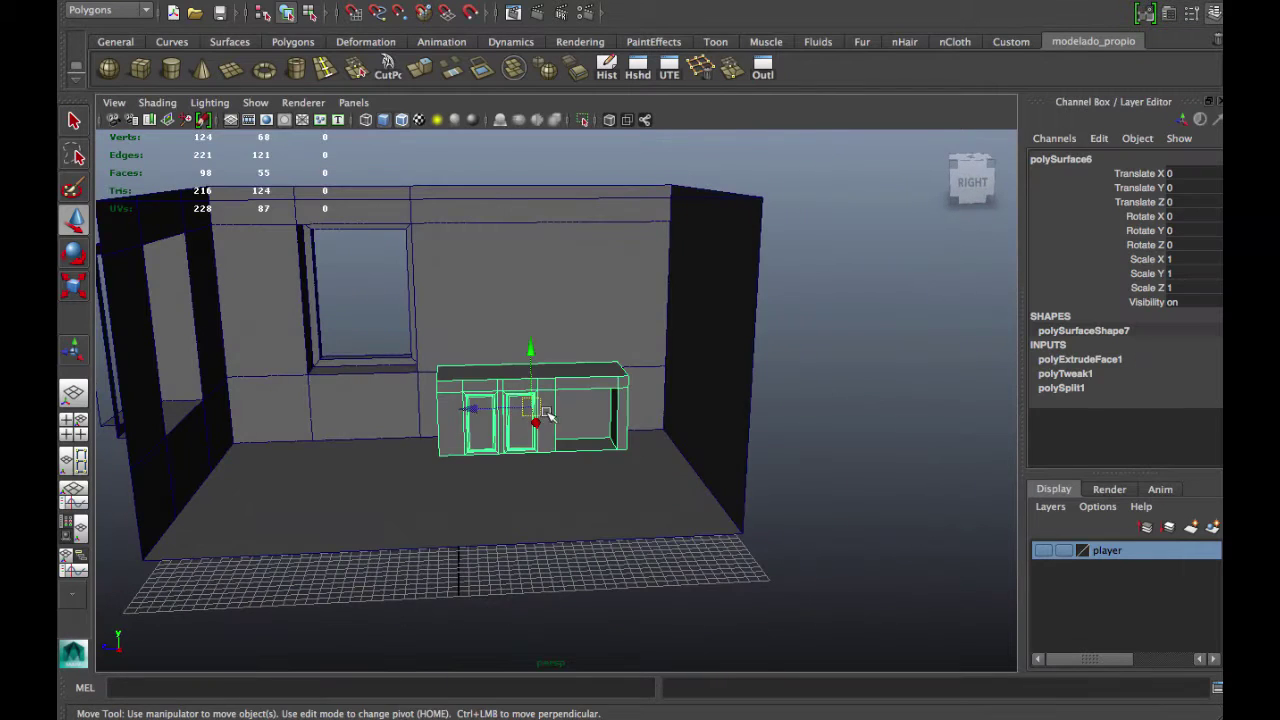
# - Nudge the cabinet slightly along Z and draw a new tall cube on the grid
pyautogui.moveTo(477, 406); pyautogui.dragTo(462, 406)
pyautogui.scroll(-5, 500, 420)
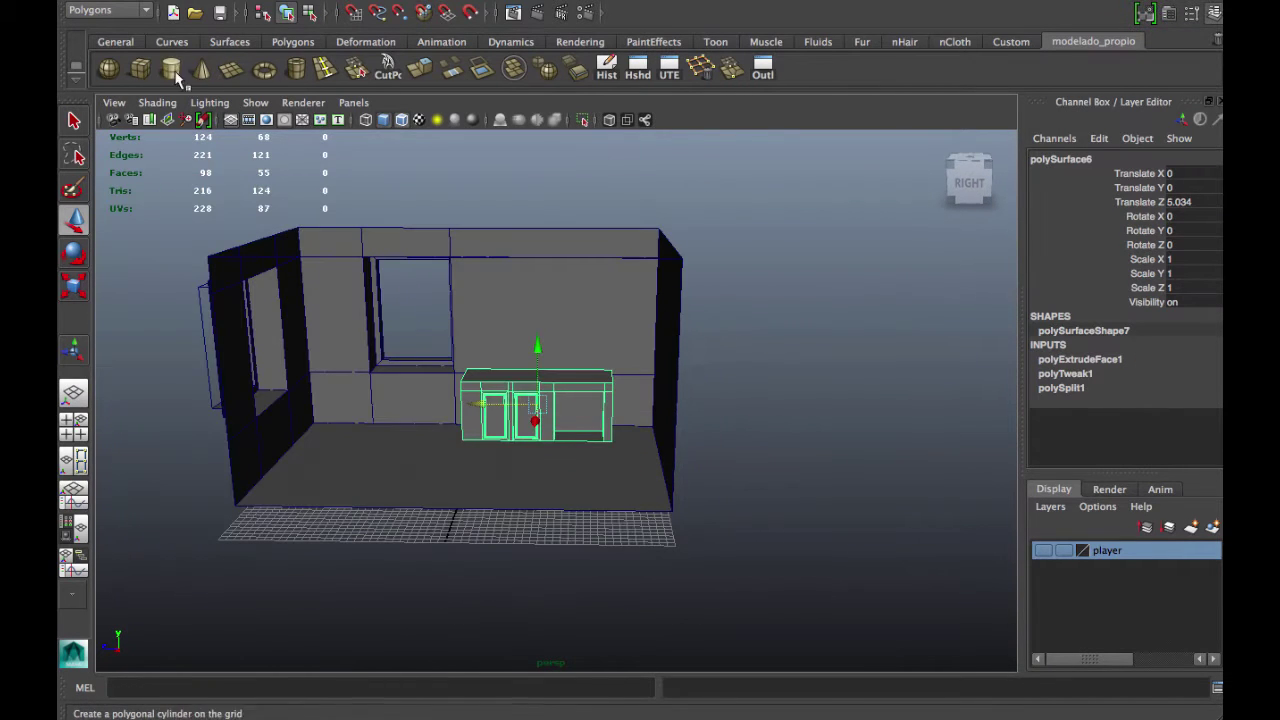
pyautogui.moveTo(646, 572); pyautogui.dragTo(671, 603)
pyautogui.moveTo(692, 527); pyautogui.dragTo(690, 460)
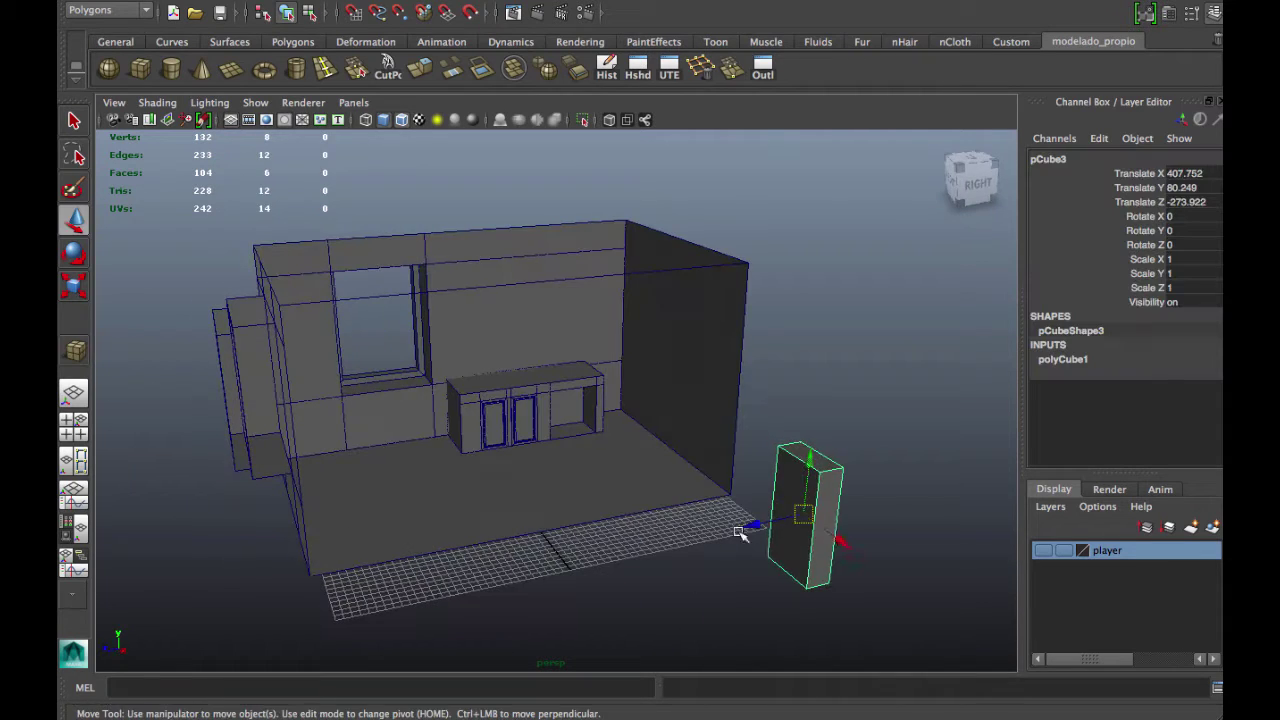
# - Slide the tall box pCube3 along Z so it stands at the end of the counter
pyautogui.press('w')
pyautogui.scroll(6, 677, 414)
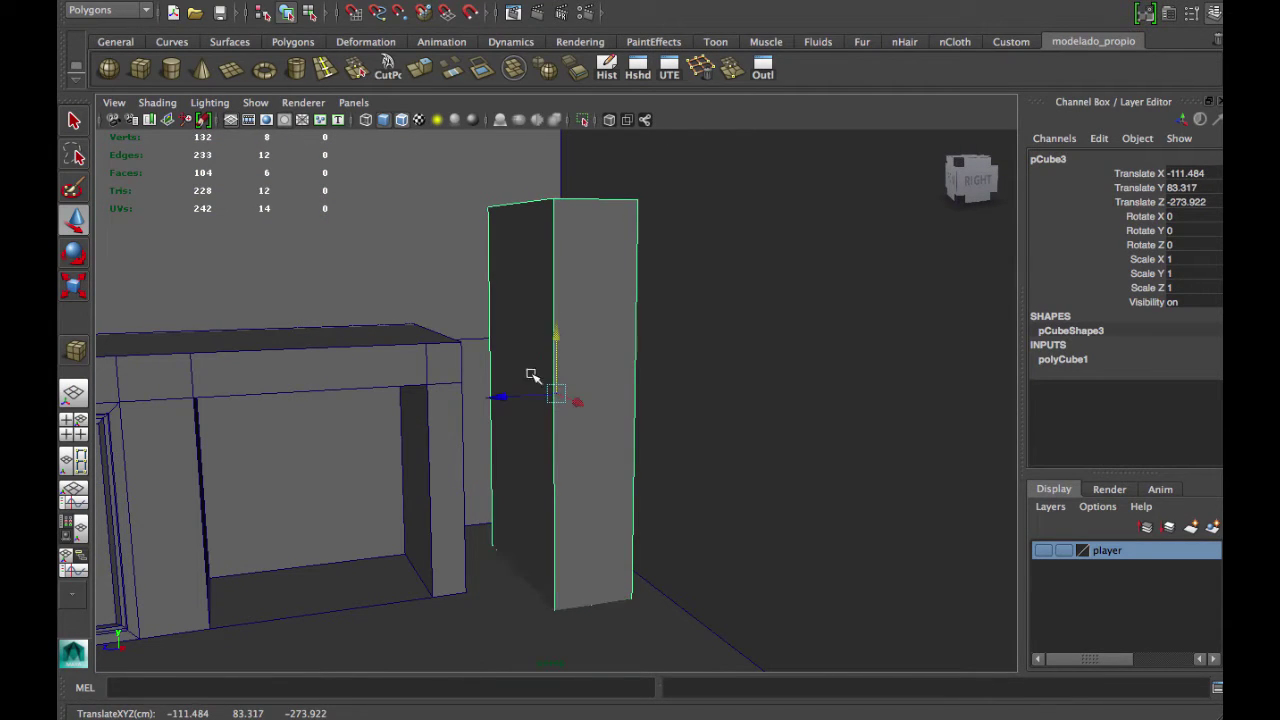
pyautogui.moveTo(500, 397); pyautogui.dragTo(612, 396)
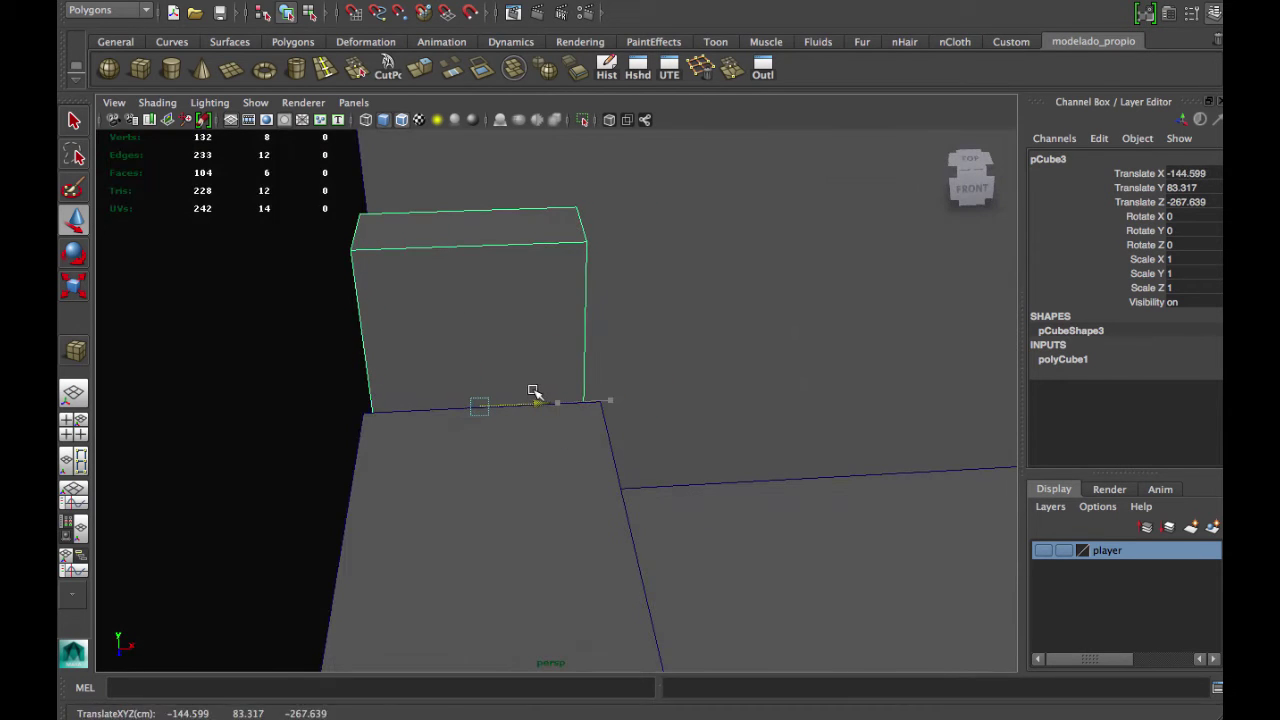
pyautogui.keyDown('alt'); pyautogui.moveTo(533, 390); pyautogui.dragTo(469, 386); pyautogui.keyUp('alt')
# - Select the tall box's left-edge vertices and move them to fit against the counter
pyautogui.click(434, 314)
pyautogui.moveTo(455, 225); pyautogui.dragTo(549, 380)
pyautogui.press('w')
pyautogui.moveTo(511, 174); pyautogui.dragTo(370, 218)
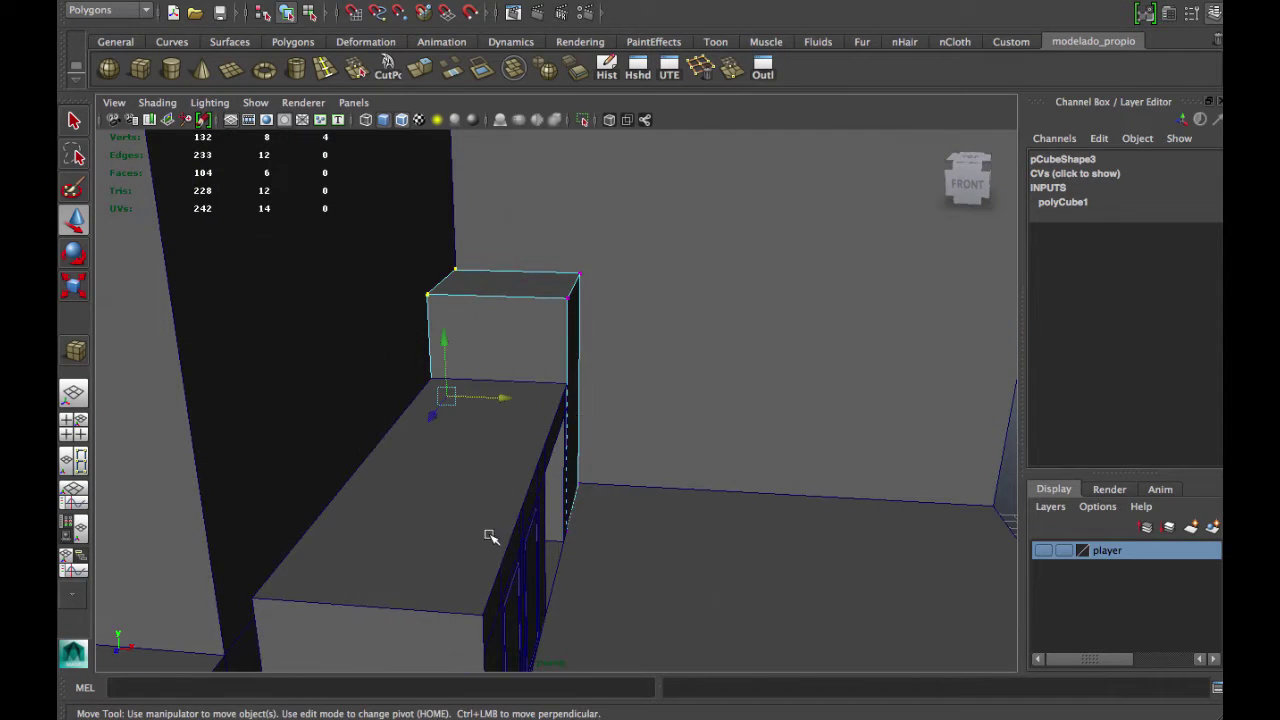
pyautogui.keyDown('alt'); pyautogui.moveTo(489, 536); pyautogui.dragTo(489, 251); pyautogui.keyUp('alt')
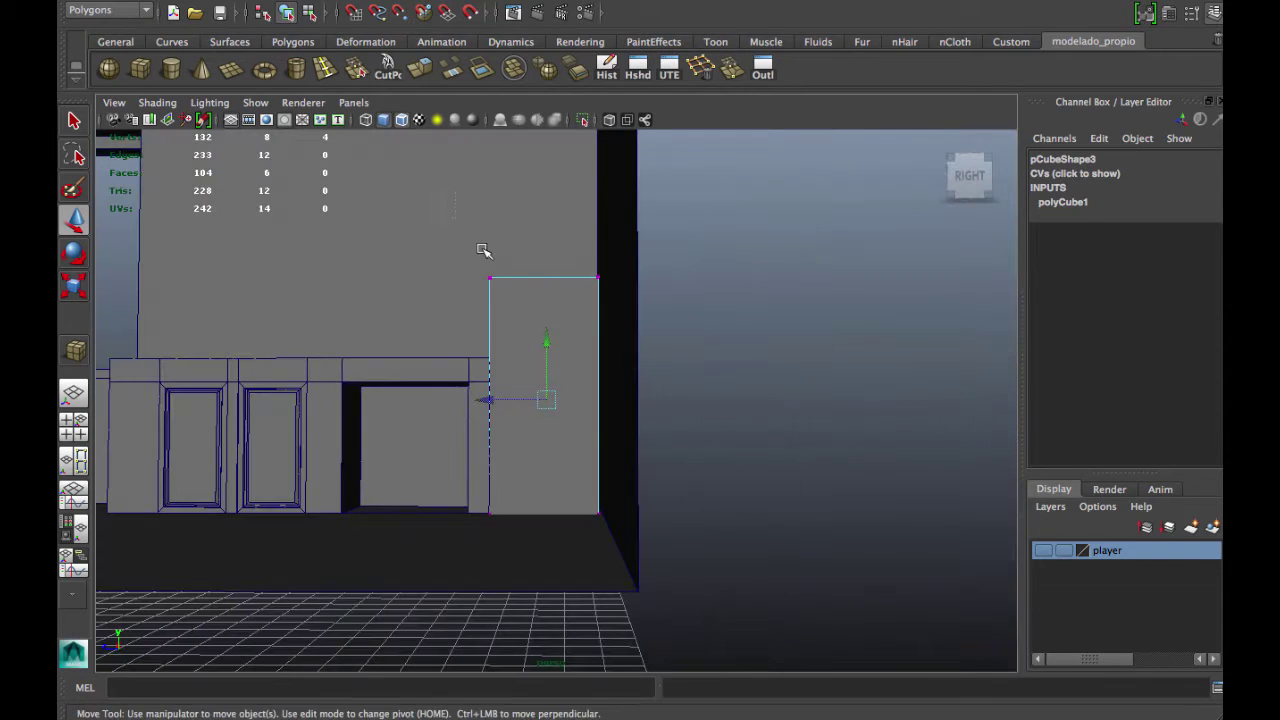
pyautogui.scroll(5, 557, 374)
pyautogui.keyDown('alt'); pyautogui.moveTo(710, 360); pyautogui.dragTo(745, 403); pyautogui.keyUp('alt')
# - Return the tall box to Object Mode, its Z scale now 2.044
pyautogui.rightClick(745, 403)
pyautogui.click(825, 381)
pyautogui.keyDown('alt'); pyautogui.moveTo(825, 381); pyautogui.dragTo(631, 534); pyautogui.keyUp('alt')
pyautogui.scroll(5, 658, 471)
pyautogui.keyDown('alt'); pyautogui.moveTo(658, 471); pyautogui.dragTo(591, 397); pyautogui.keyUp('alt')
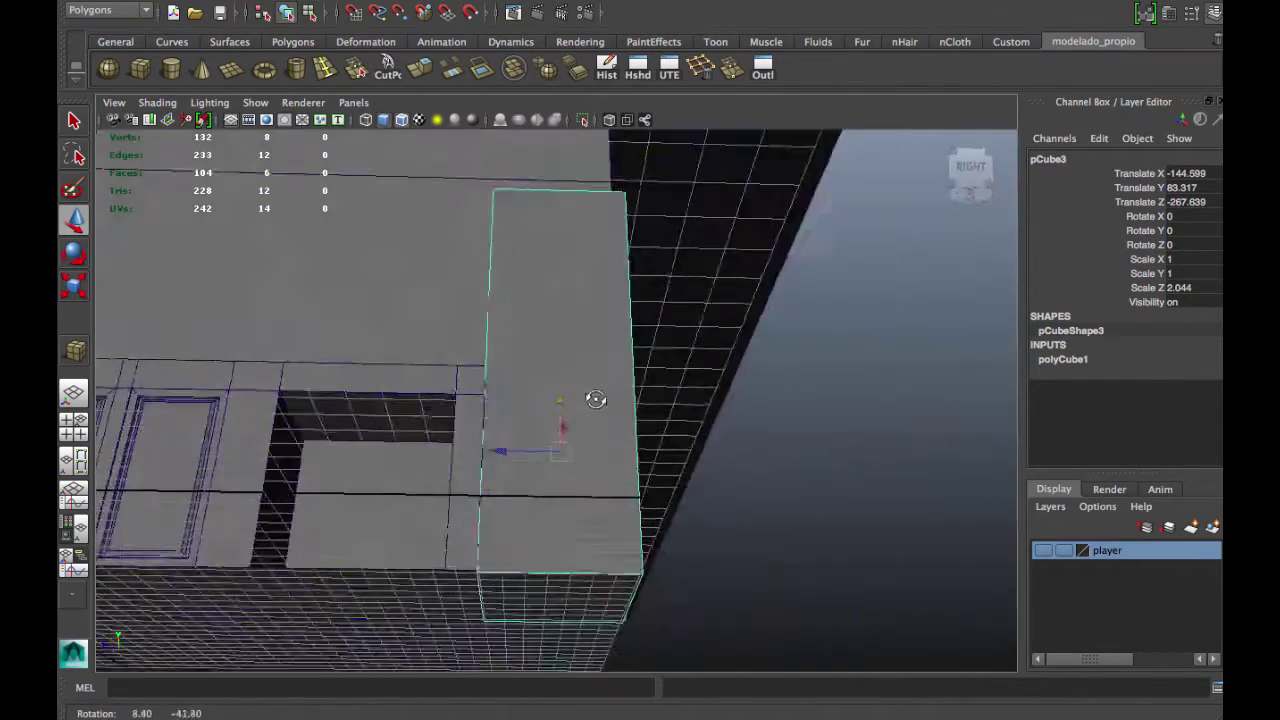
# - Isolate the tall box and select its front face
pyautogui.press('f')
pyautogui.hotkey('ctrl', '1')
pyautogui.scroll(5, 563, 200)
pyautogui.moveTo(558, 296); pyautogui.dragTo(555, 336, button='right')
pyautogui.scroll(-5, 548, 310)
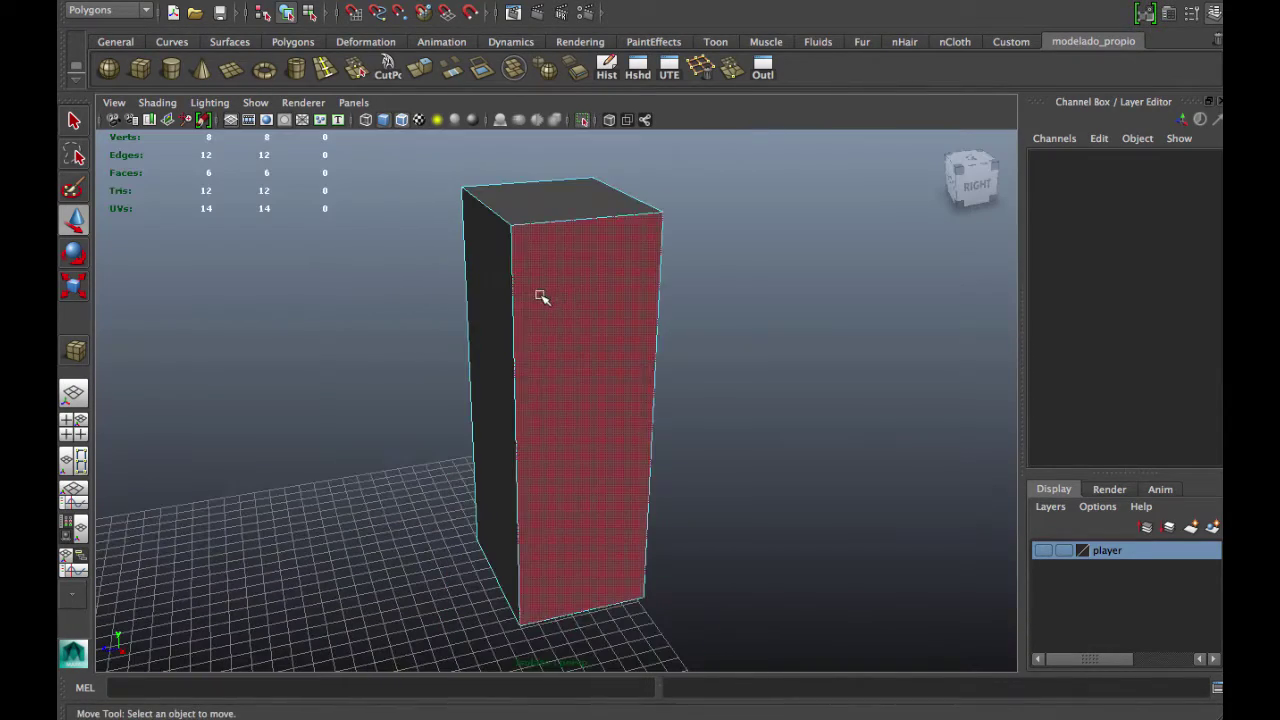
pyautogui.click(540, 294)
# - Extrude the front face and scale it inward with a 0.5 offset to form a border
pyautogui.click(421, 69)
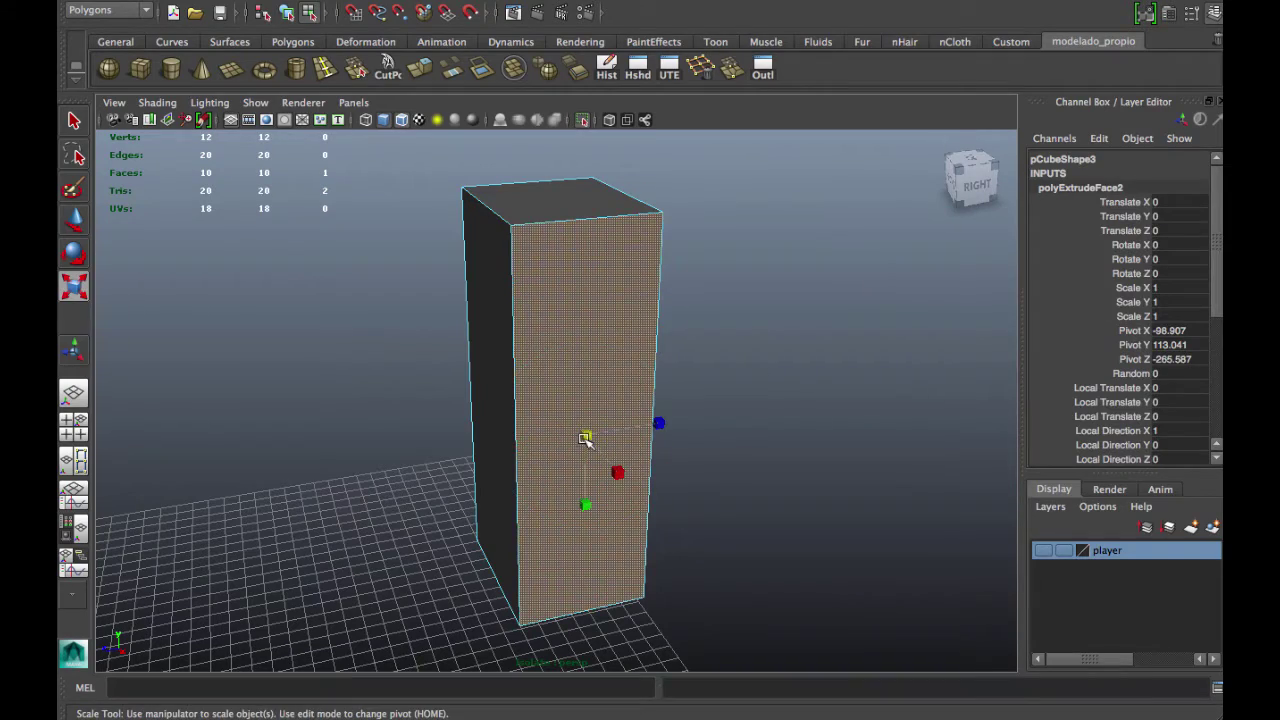
pyautogui.keyDown('alt'); pyautogui.moveTo(531, 418); pyautogui.dragTo(574, 420, button='right'); pyautogui.keyUp('alt')
pyautogui.keyDown('alt'); pyautogui.moveTo(574, 420); pyautogui.dragTo(635, 451); pyautogui.keyUp('alt')
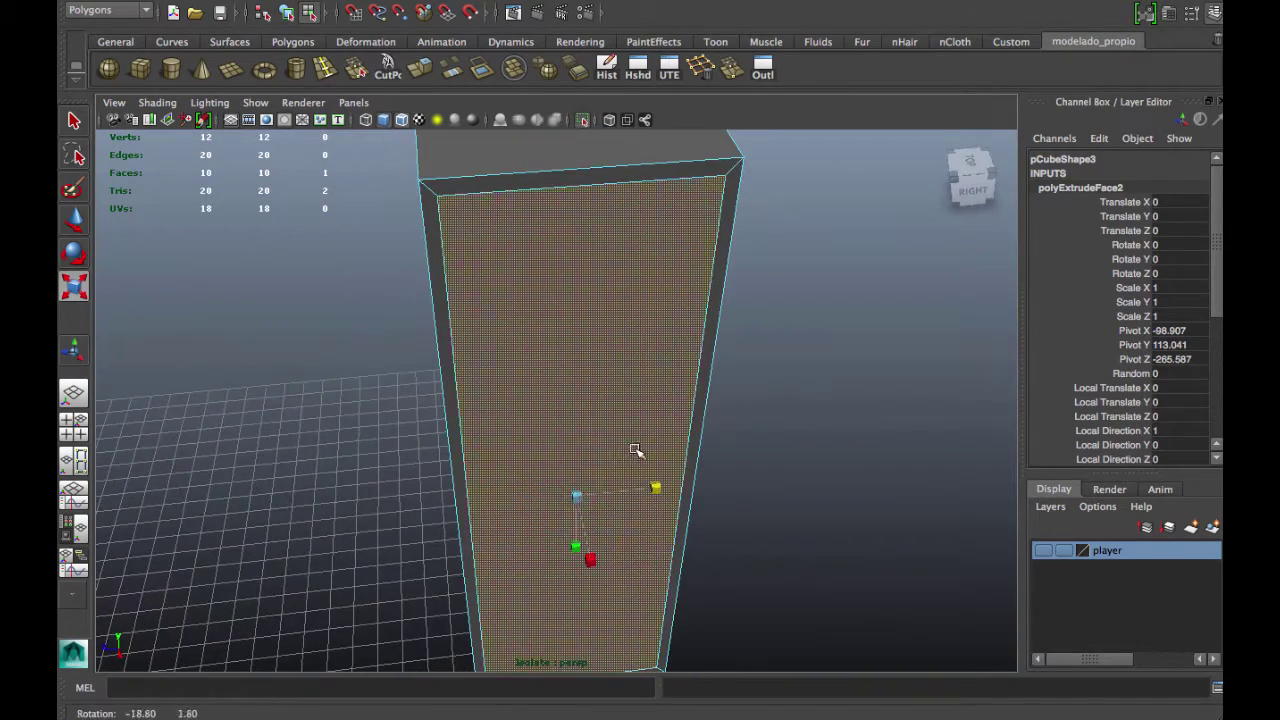
pyautogui.keyDown('alt'); pyautogui.moveTo(575, 493); pyautogui.dragTo(614, 351); pyautogui.keyUp('alt')
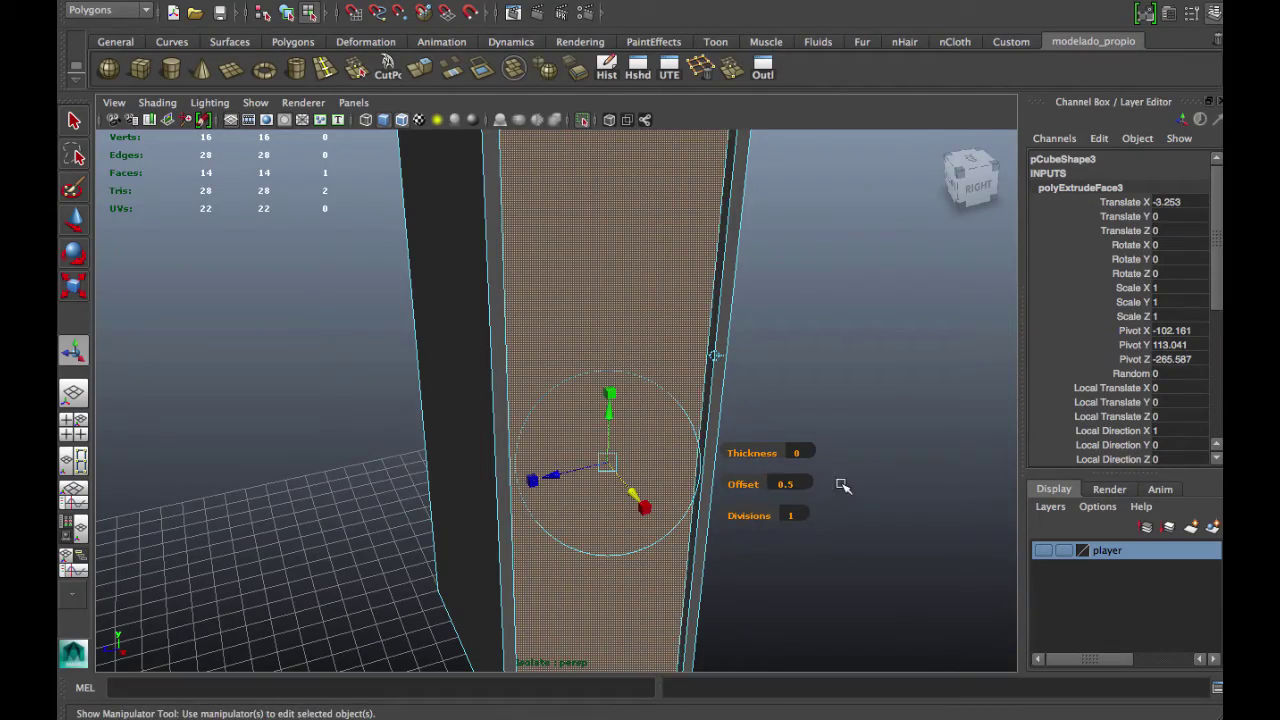
pyautogui.keyDown('alt'); pyautogui.moveTo(843, 485); pyautogui.dragTo(557, 484); pyautogui.keyUp('alt')
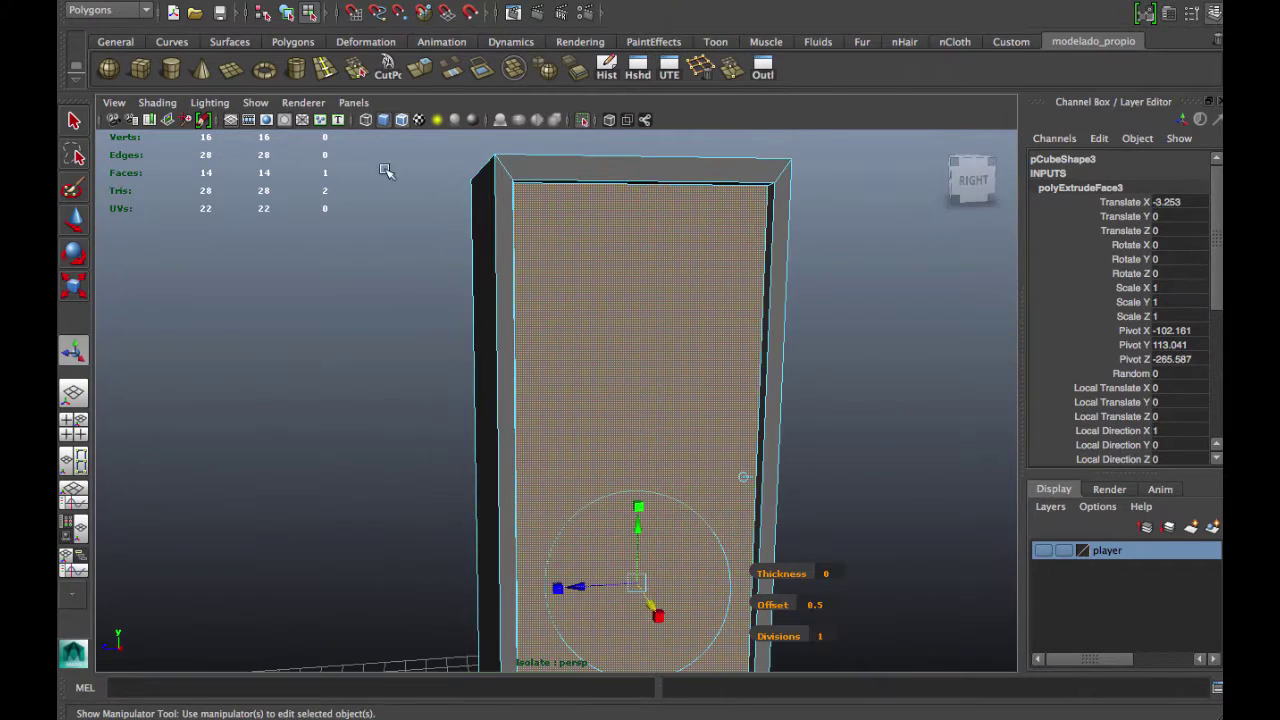
pyautogui.keyDown('alt'); pyautogui.moveTo(423, 288); pyautogui.dragTo(536, 643); pyautogui.keyUp('alt')
# - Extrude the door's front face once more with Ctrl+E
pyautogui.hotkey('ctrl', 'e')
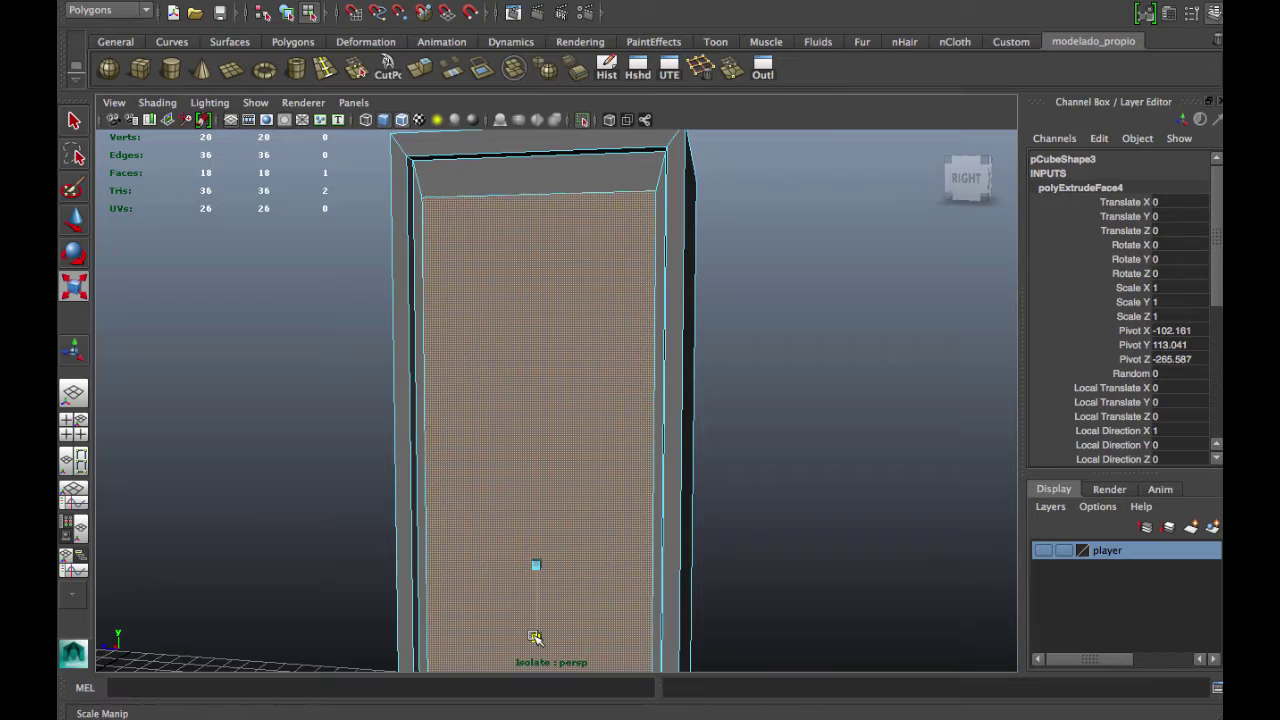
pyautogui.scroll(-2, 543, 573)
pyautogui.scroll(-2, 543, 563)
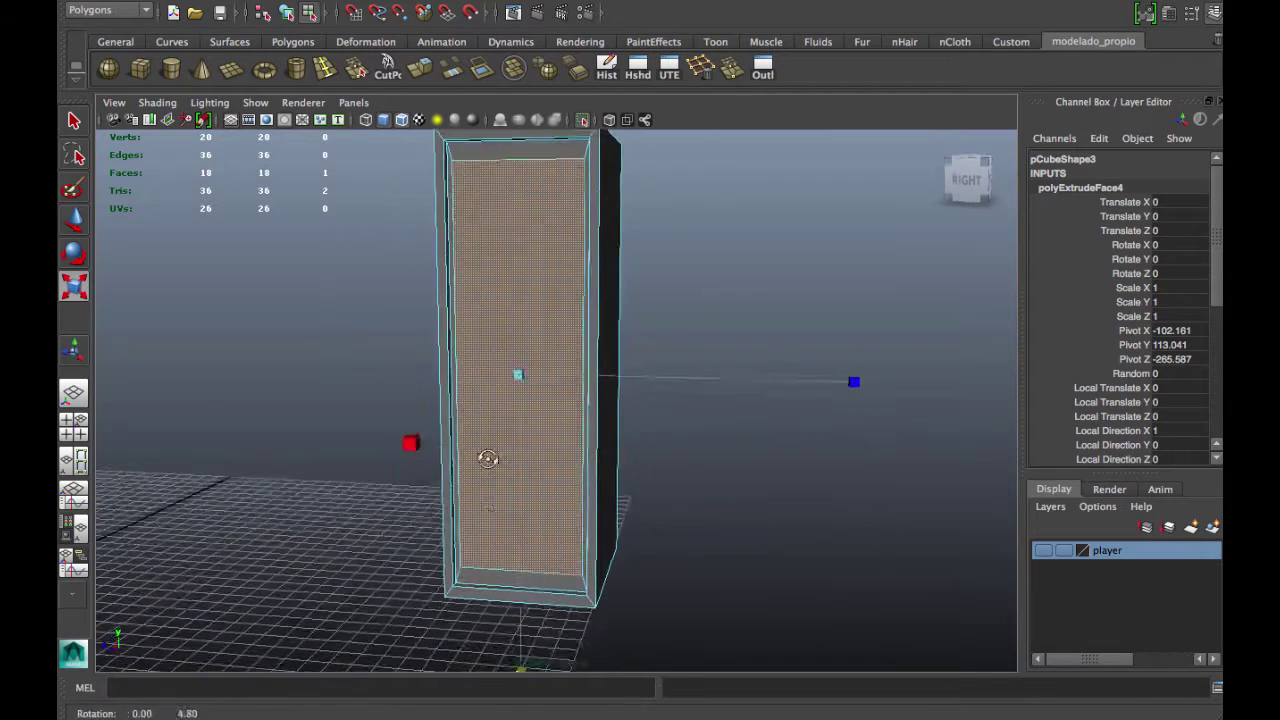
pyautogui.keyDown('alt'); pyautogui.moveTo(491, 463); pyautogui.dragTo(436, 553); pyautogui.keyUp('alt')
# - Extrude the face again, push it 3.253 along local Z, and return to Object Mode
pyautogui.click(443, 70)
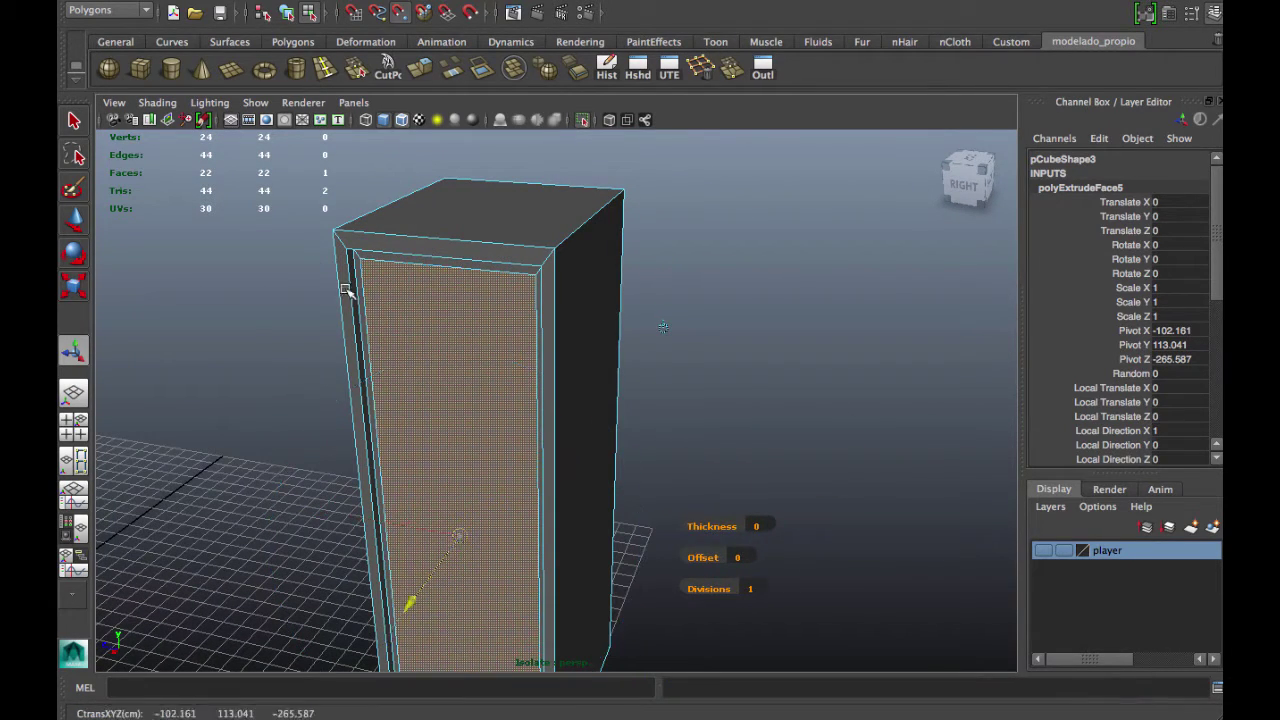
pyautogui.moveTo(345, 290); pyautogui.dragTo(347, 246, button='middle')
pyautogui.moveTo(345, 246)
pyautogui.keyDown('alt'); pyautogui.mouseDown()
pyautogui.moveTo(523, 329)
pyautogui.moveTo(449, 309)
pyautogui.moveTo(517, 194)
pyautogui.moveTo(550, 183)
pyautogui.moveTo(549, 289)
pyautogui.moveTo(477, 180)
pyautogui.moveTo(414, 277)
pyautogui.moveTo(420, 240)
pyautogui.mouseUp(); pyautogui.keyUp('alt')
pyautogui.press('F8')
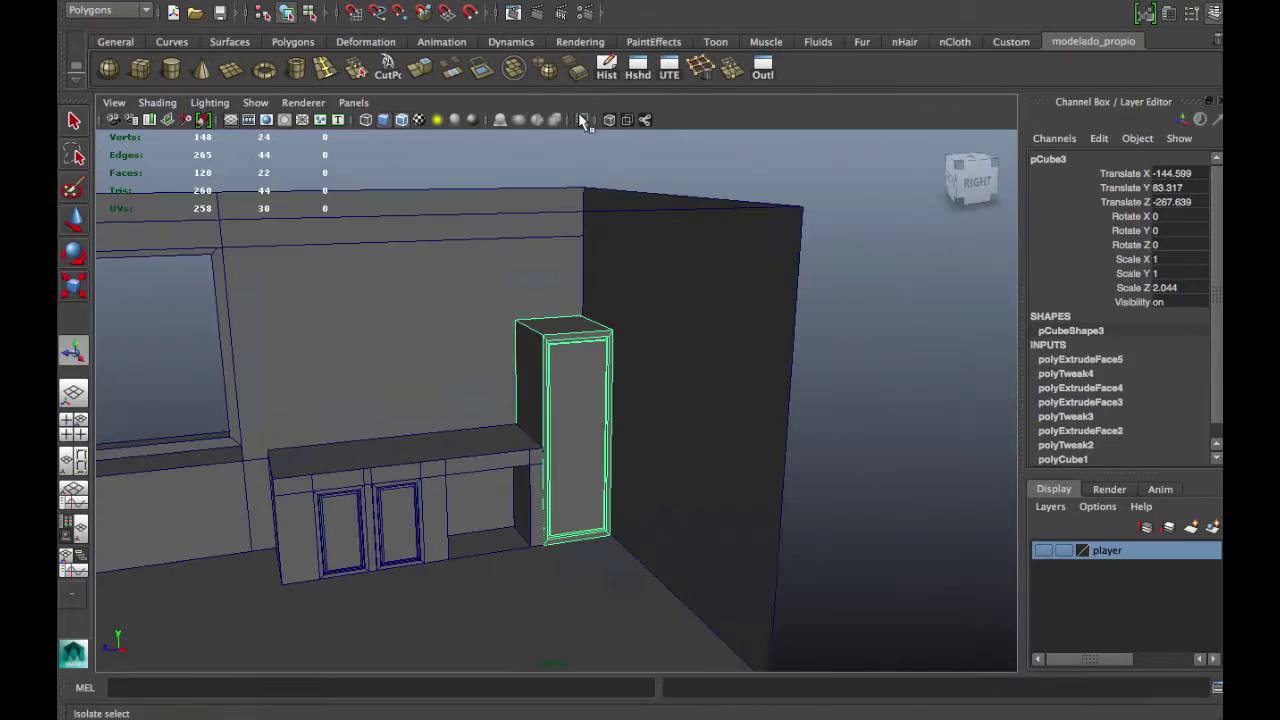
# - Show the whole room again and delete the door's construction history
pyautogui.click(583, 119)
pyautogui.click(607, 70)
pyautogui.keyDown('alt'); pyautogui.moveTo(530, 300); pyautogui.dragTo(258, 104); pyautogui.keyUp('alt')
# - Create a small new cube beside the room and frame it
pyautogui.keyDown('shift'); pyautogui.moveTo(395, 525); pyautogui.dragTo(395, 500, button='right'); pyautogui.keyUp('shift')
pyautogui.keyDown('alt'); pyautogui.moveTo(395, 525); pyautogui.dragTo(580, 543); pyautogui.keyUp('alt')
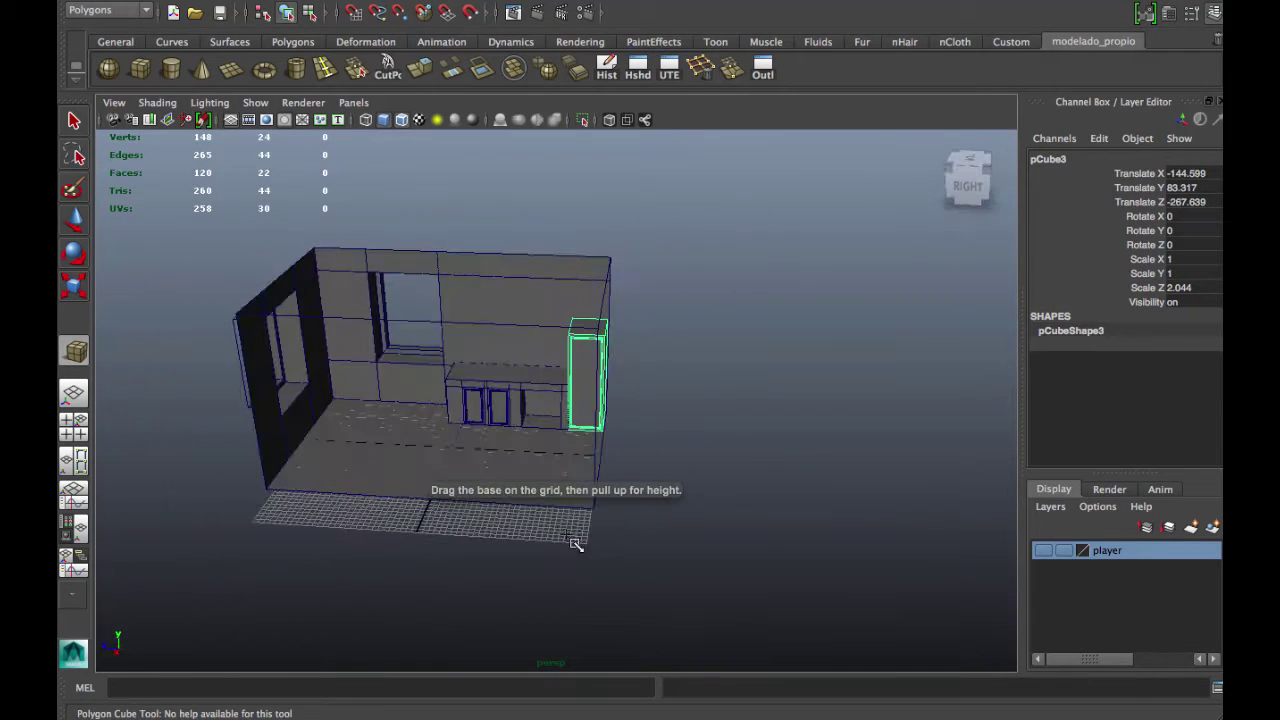
pyautogui.click(668, 540)
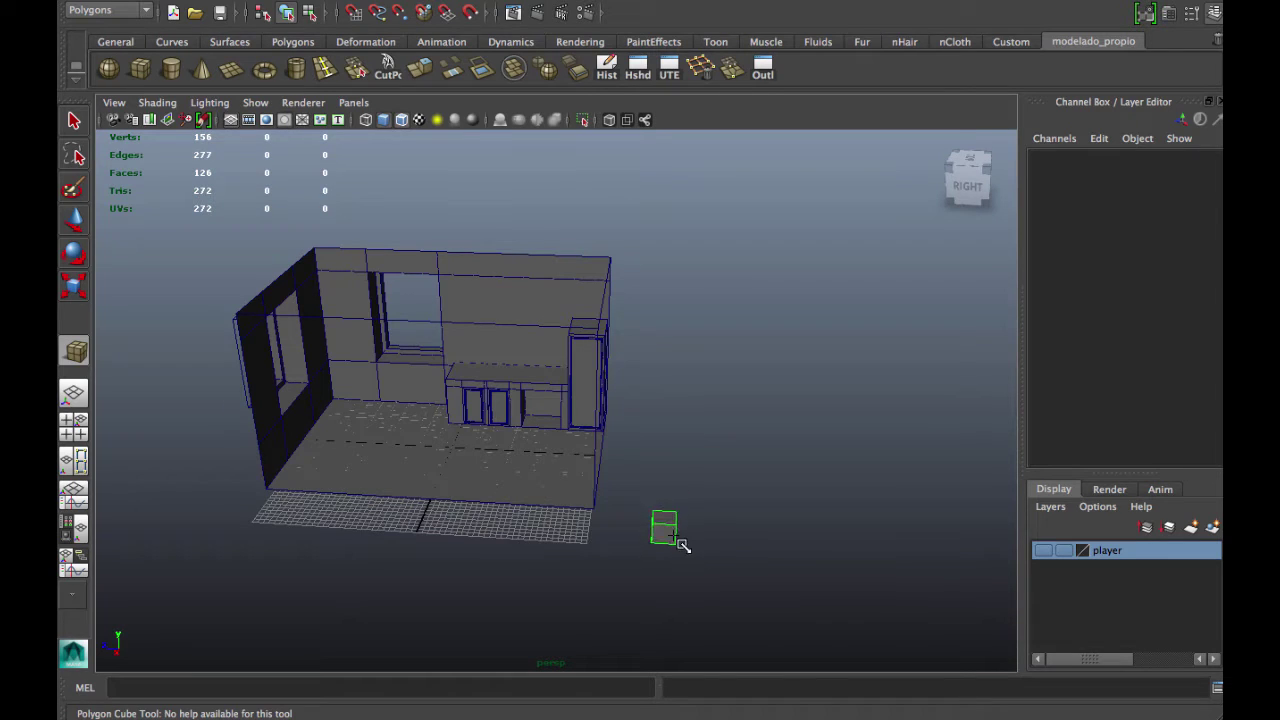
pyautogui.click(675, 538)
pyautogui.press('f')
pyautogui.keyDown('alt'); pyautogui.moveTo(700, 508); pyautogui.dragTo(666, 514); pyautogui.keyUp('alt')
# - Stretch the cube's right-side vertices sideways into the long box pCube4
pyautogui.press('w')
pyautogui.scroll(-5, 571, 434)
pyautogui.moveTo(553, 400); pyautogui.dragTo(505, 398, button='right')
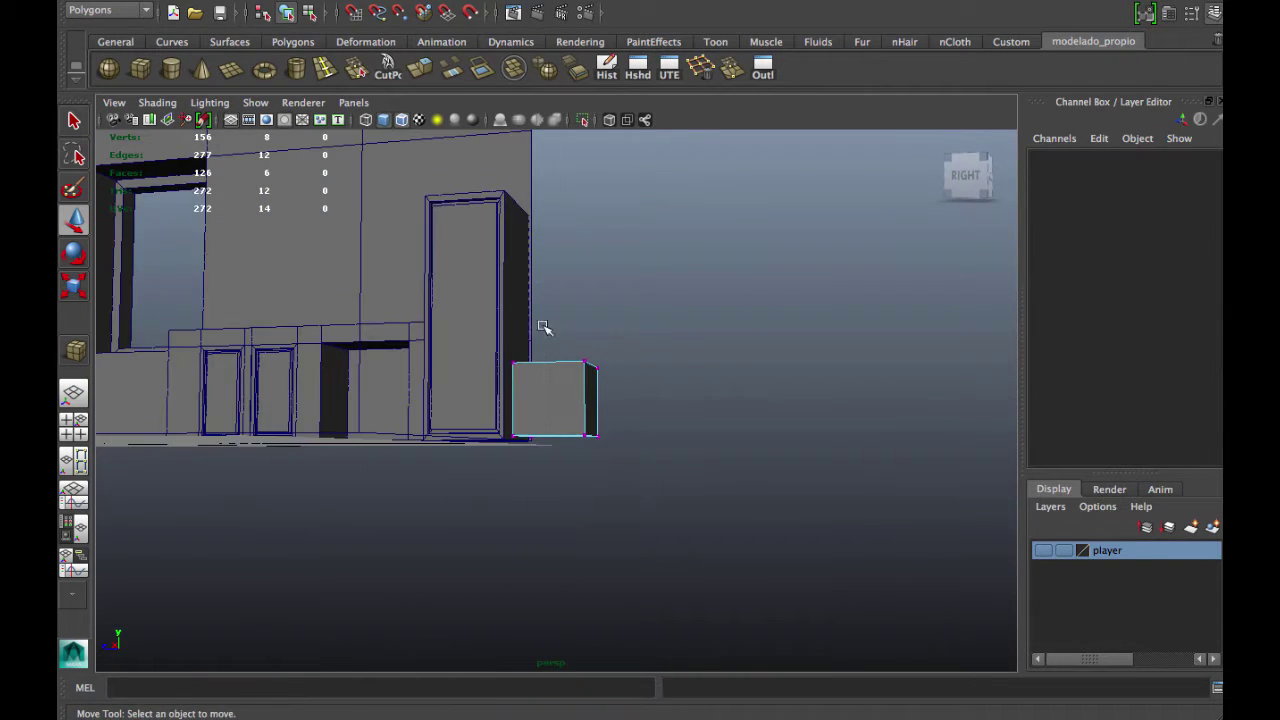
pyautogui.moveTo(543, 327); pyautogui.dragTo(605, 445)
pyautogui.keyDown('alt'); pyautogui.moveTo(605, 445); pyautogui.dragTo(542, 399); pyautogui.keyUp('alt')
pyautogui.moveTo(617, 408); pyautogui.dragTo(638, 406, button='right')
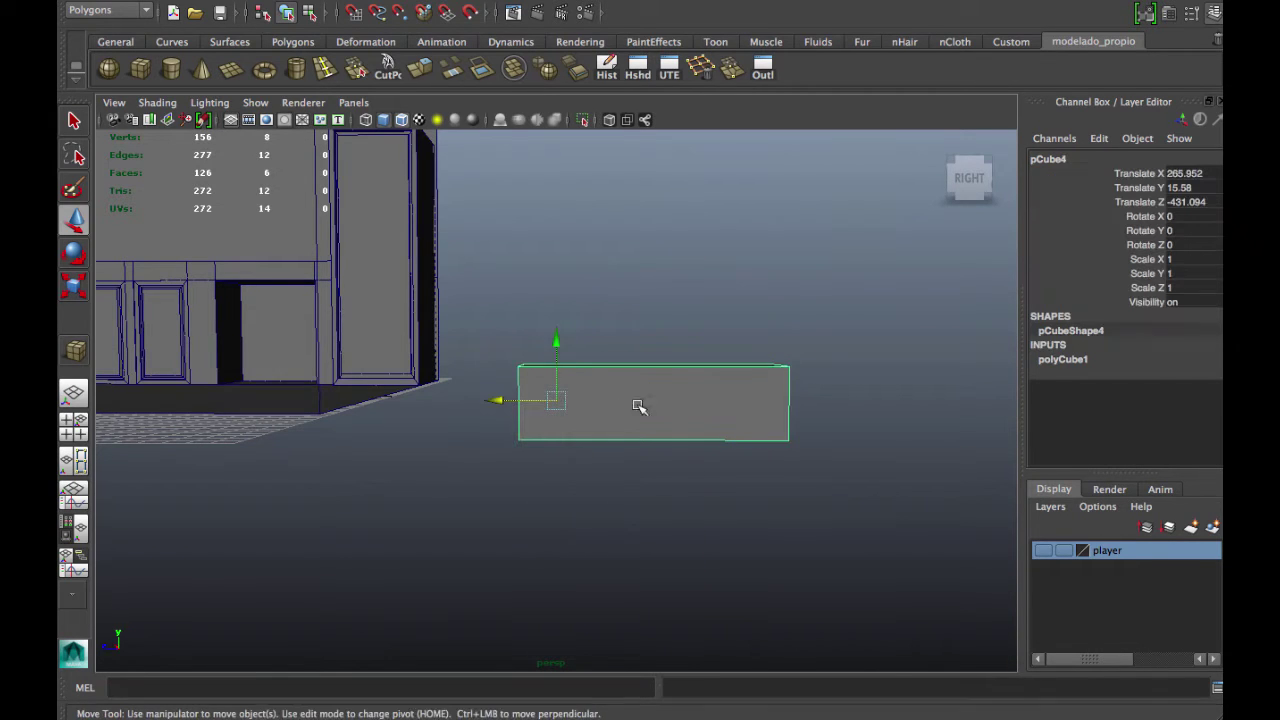
# - Duplicate the long box and rotate the copy pCube5 to -90 in X
pyautogui.hotkey('ctrl', 'd')
pyautogui.moveTo(557, 399); pyautogui.dragTo(560, 450)
pyautogui.press('e')
pyautogui.write('-90')
pyautogui.press('Return')
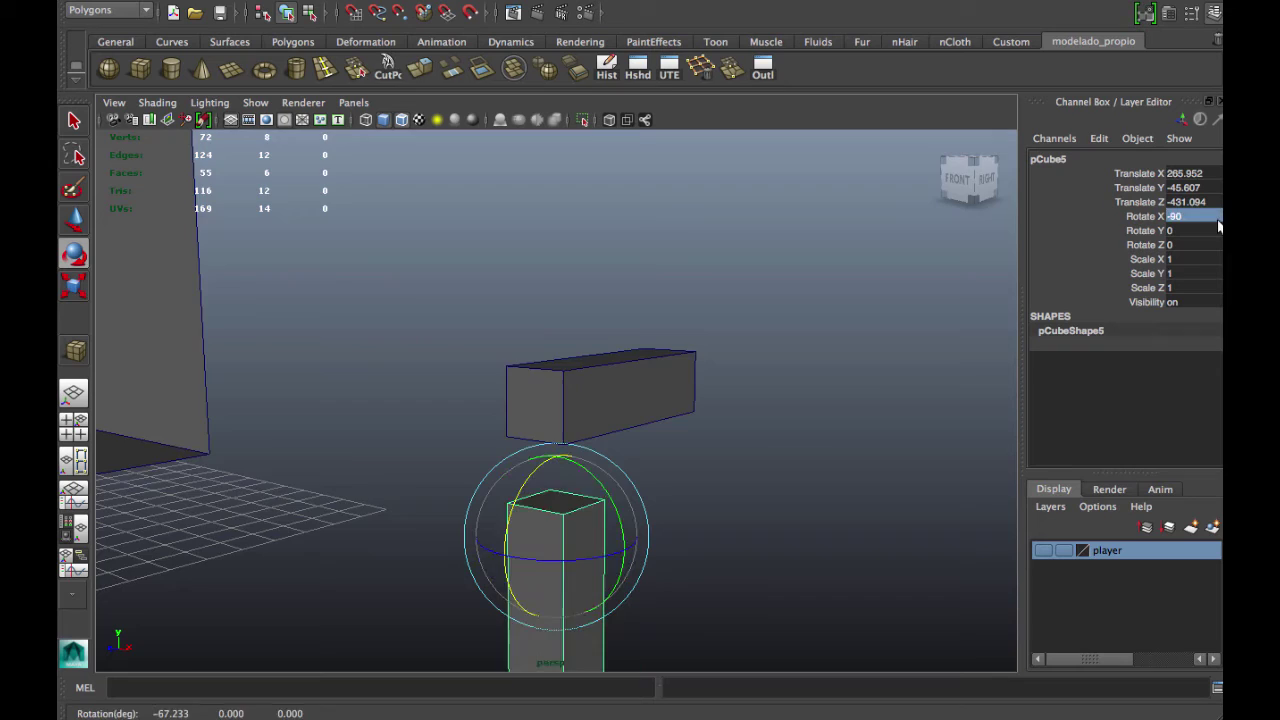
# - Slide the upright copy along Z in the right-side view
pyautogui.click(985, 178)
pyautogui.press('w')
pyautogui.moveTo(500, 531); pyautogui.dragTo(389, 524)
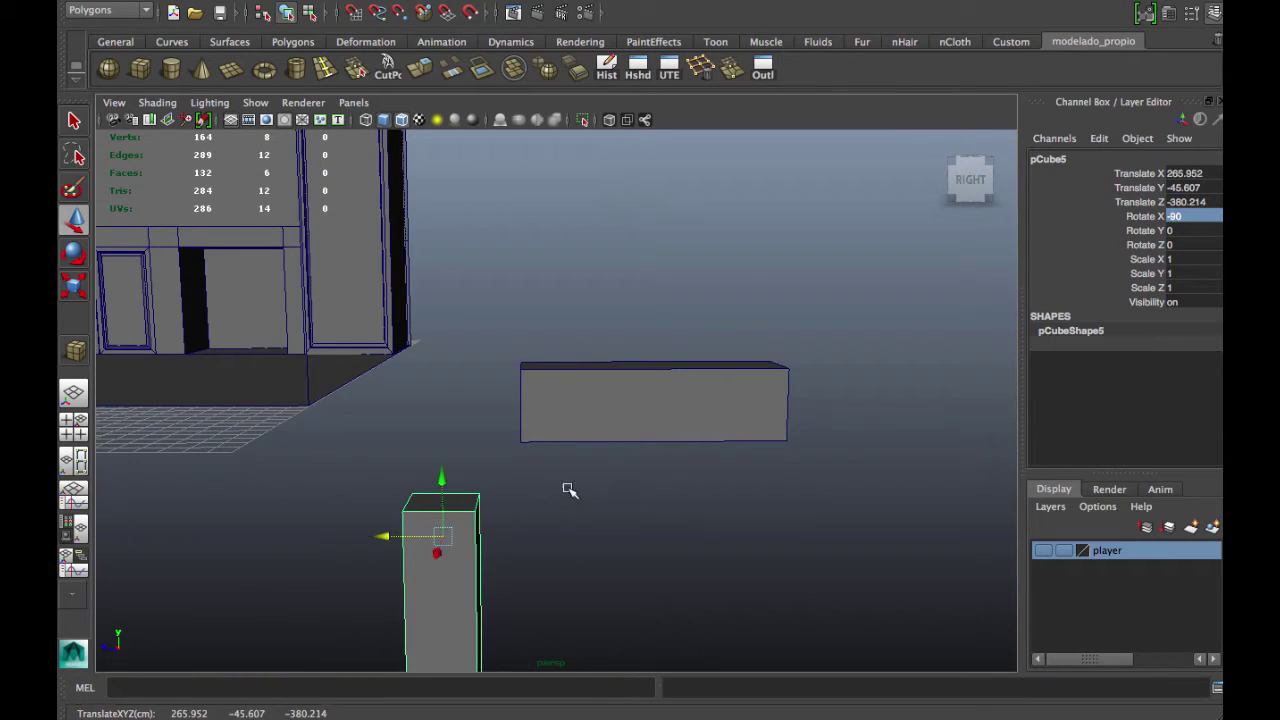
pyautogui.keyDown('alt'); pyautogui.moveTo(570, 490); pyautogui.dragTo(450, 560); pyautogui.keyUp('alt')
# - Select the horizontal box and the pillar and combine them into one mesh
pyautogui.moveTo(450, 560); pyautogui.dragTo(450, 610, button='right')
pyautogui.click(443, 506)
pyautogui.keyDown('alt'); pyautogui.moveTo(443, 506); pyautogui.dragTo(563, 533); pyautogui.keyUp('alt')
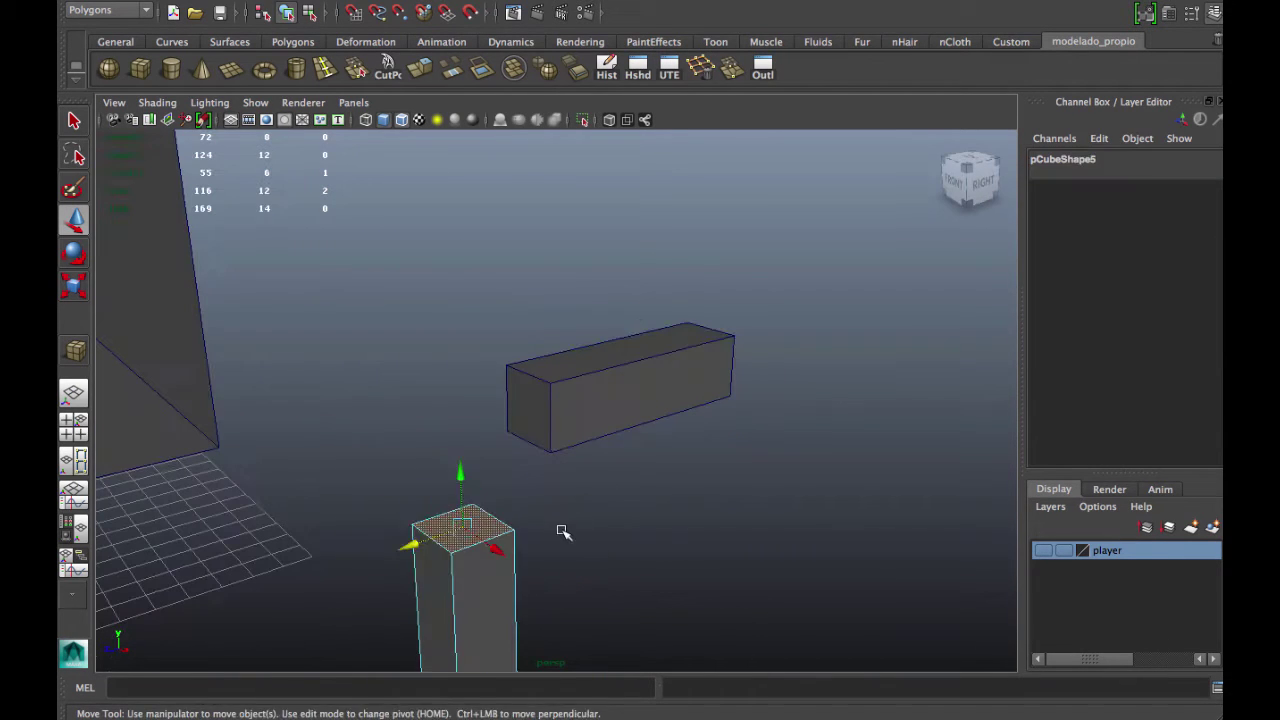
pyautogui.click(560, 420)
pyautogui.moveTo(560, 420); pyautogui.dragTo(549, 429, button='right')
pyautogui.keyDown('alt'); pyautogui.moveTo(614, 371); pyautogui.dragTo(454, 580); pyautogui.keyUp('alt')
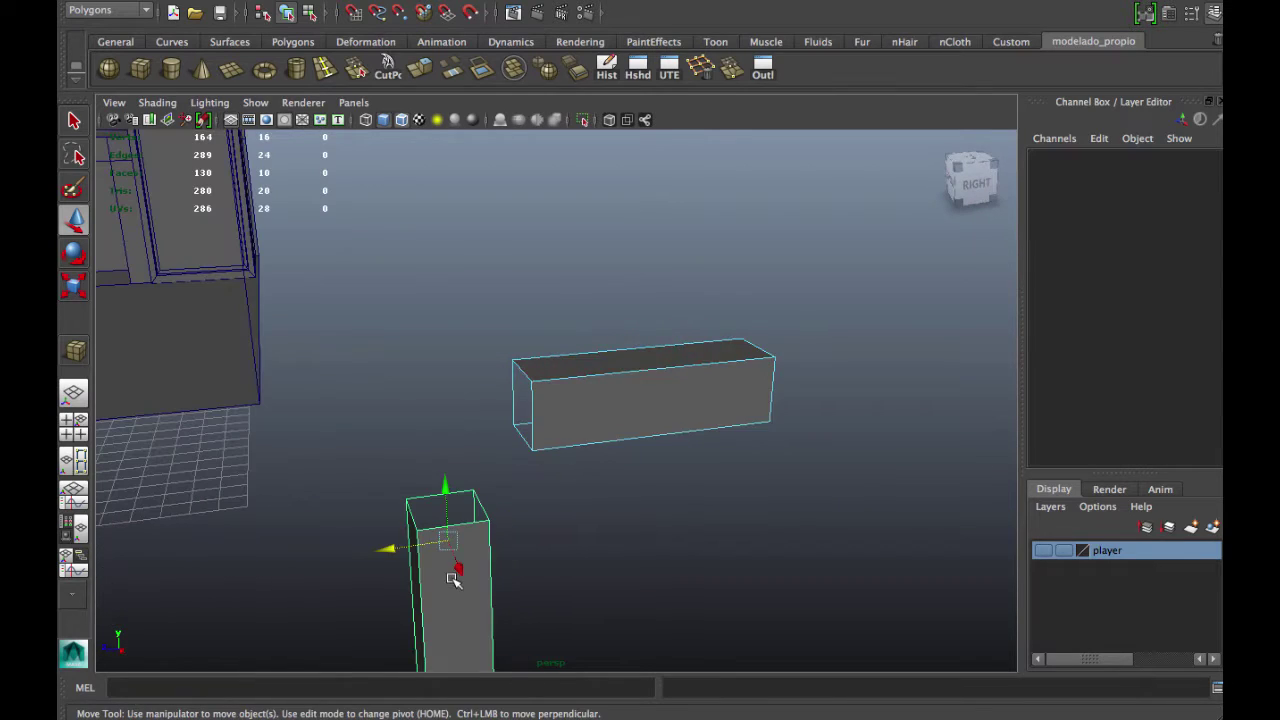
pyautogui.moveTo(623, 397); pyautogui.dragTo(703, 374, button='right')
pyautogui.click(440, 575)
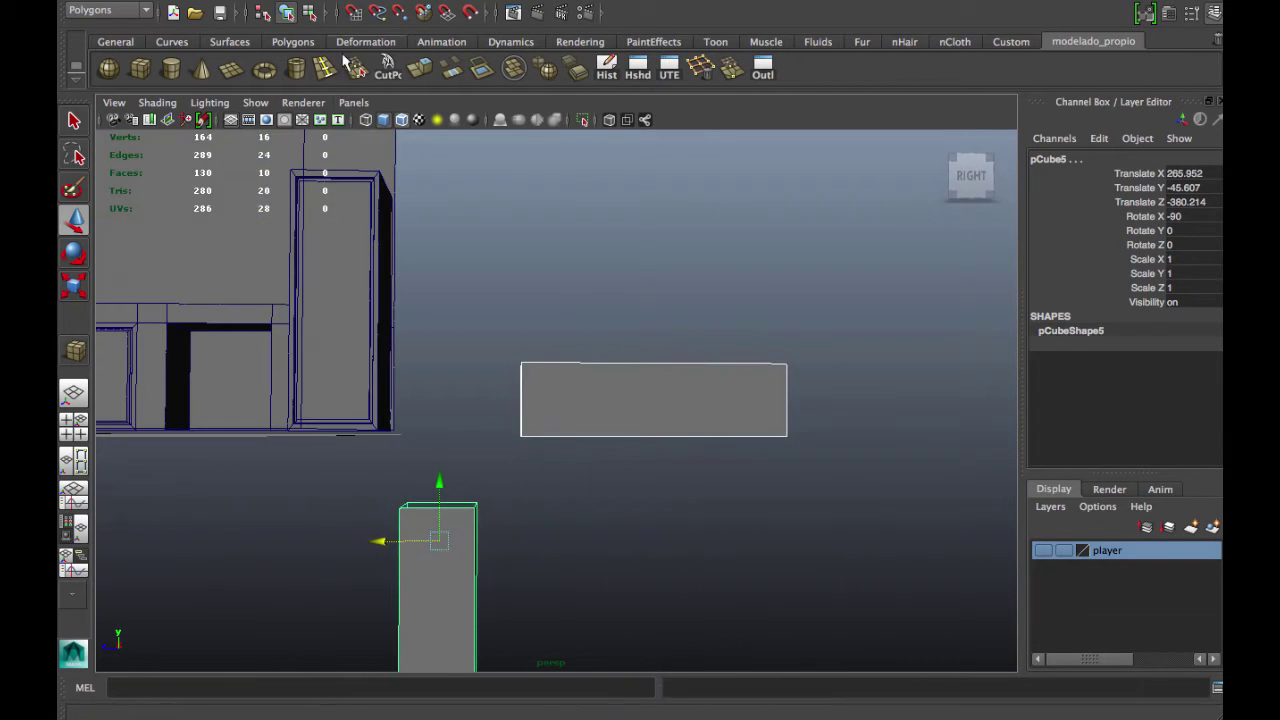
pyautogui.click(380, 0)
pyautogui.click(400, 0)
pyautogui.keyDown('alt'); pyautogui.moveTo(470, 300); pyautogui.dragTo(552, 429); pyautogui.keyUp('alt')
# - Bridge the facing end faces with a Smooth path and 4 divisions
pyautogui.moveTo(546, 383); pyautogui.dragTo(548, 366, button='right')
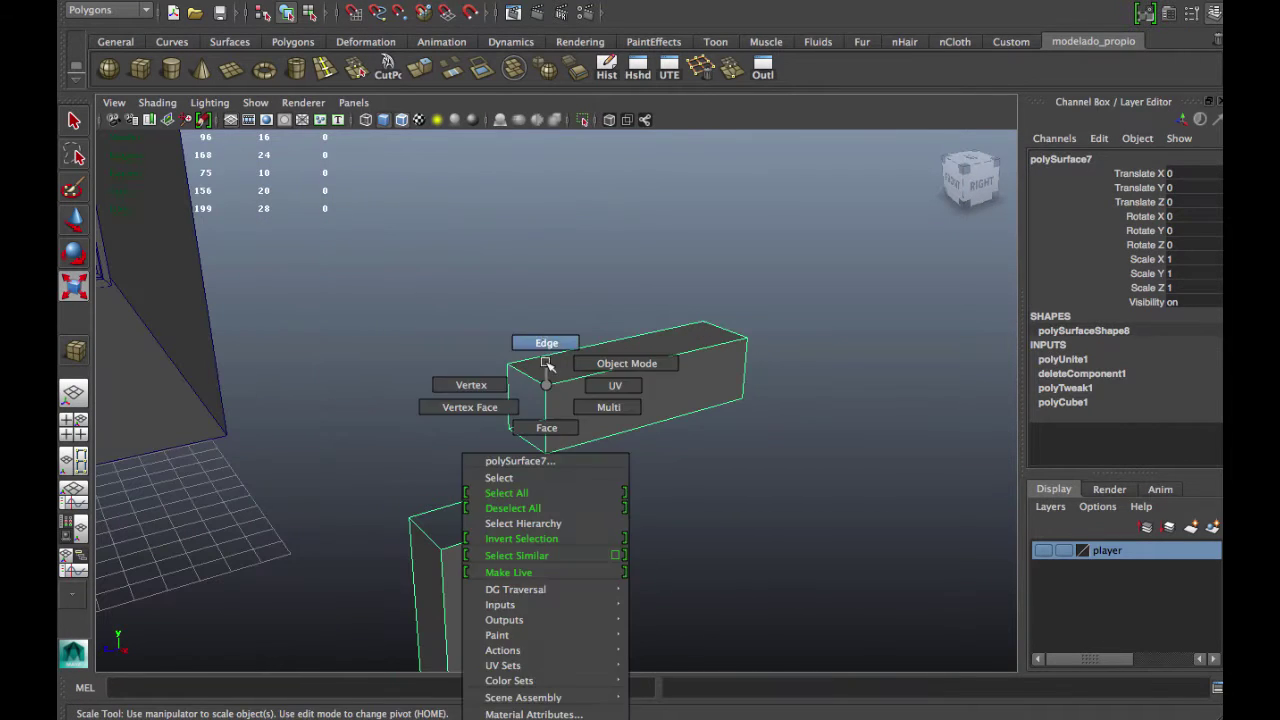
pyautogui.click(526, 376)
pyautogui.click(440, 0)
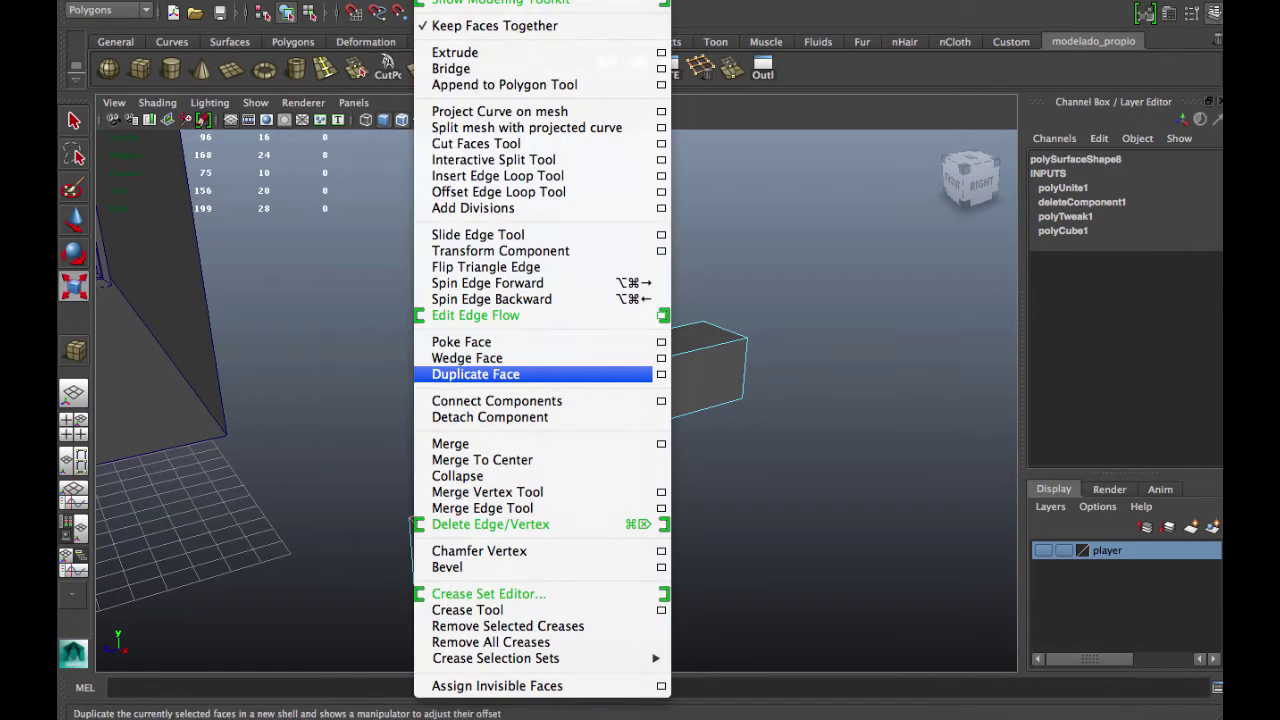
pyautogui.click(664, 60)
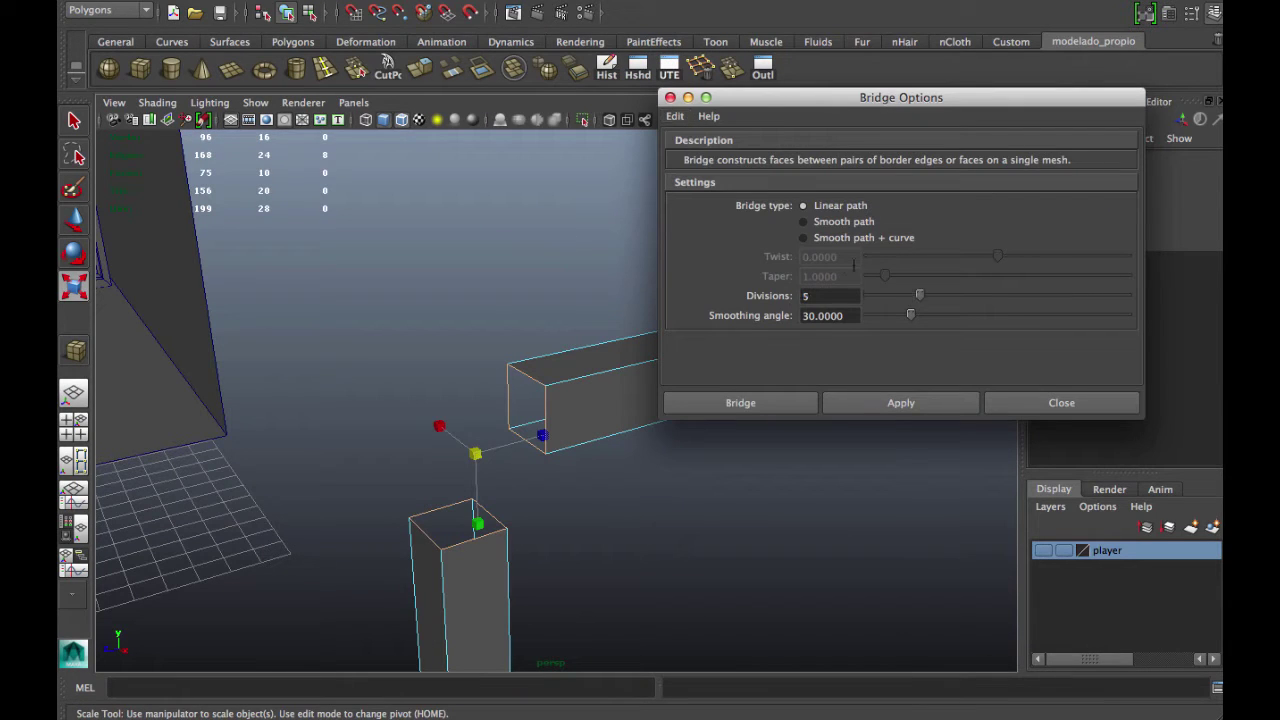
pyautogui.click(900, 403)
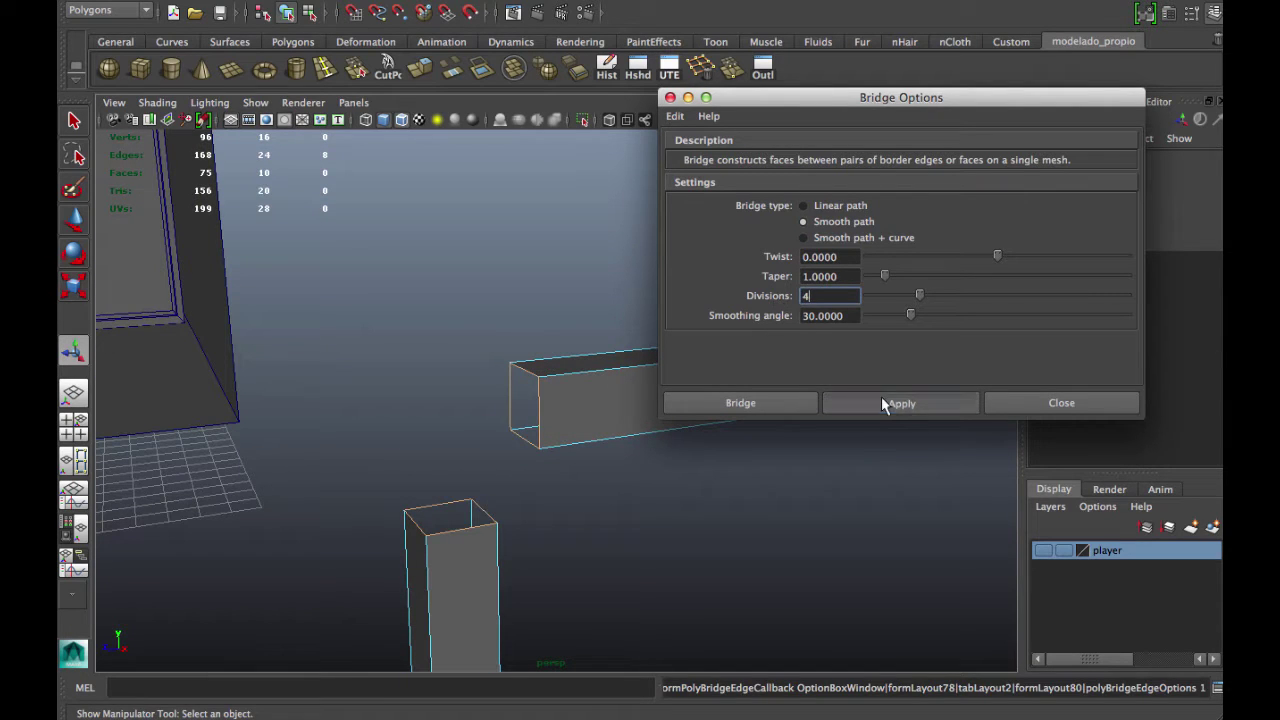
pyautogui.click(900, 403)
# - Select the bridged pipe mesh polySurface7 and switch it to face selection
pyautogui.keyDown('alt'); pyautogui.moveTo(551, 403); pyautogui.dragTo(486, 386, button='right'); pyautogui.keyUp('alt')
pyautogui.rightClick(586, 400)
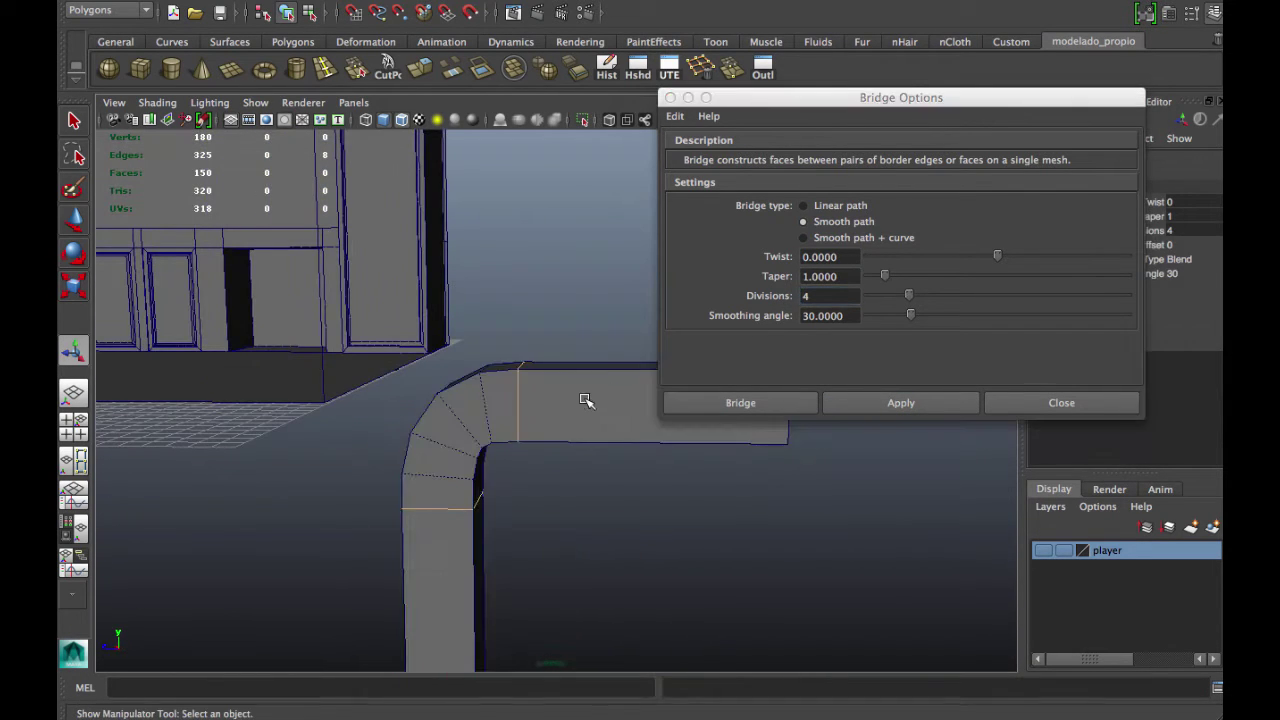
pyautogui.keyDown('alt'); pyautogui.moveTo(586, 400); pyautogui.dragTo(586, 357, button='right'); pyautogui.keyUp('alt')
pyautogui.keyDown('alt'); pyautogui.moveTo(586, 357); pyautogui.dragTo(586, 404); pyautogui.keyUp('alt')
pyautogui.moveTo(586, 404); pyautogui.dragTo(590, 441, button='right')
pyautogui.keyDown('alt'); pyautogui.moveTo(590, 441); pyautogui.dragTo(545, 395); pyautogui.keyUp('alt')
# - Select the bent pipe in Object Mode, try a default mirror, and undo it
pyautogui.doubleClick(540, 390)
pyautogui.moveTo(538, 387); pyautogui.dragTo(552, 384, button='right')
pyautogui.keyDown('alt'); pyautogui.moveTo(634, 406); pyautogui.dragTo(668, 400); pyautogui.keyUp('alt')
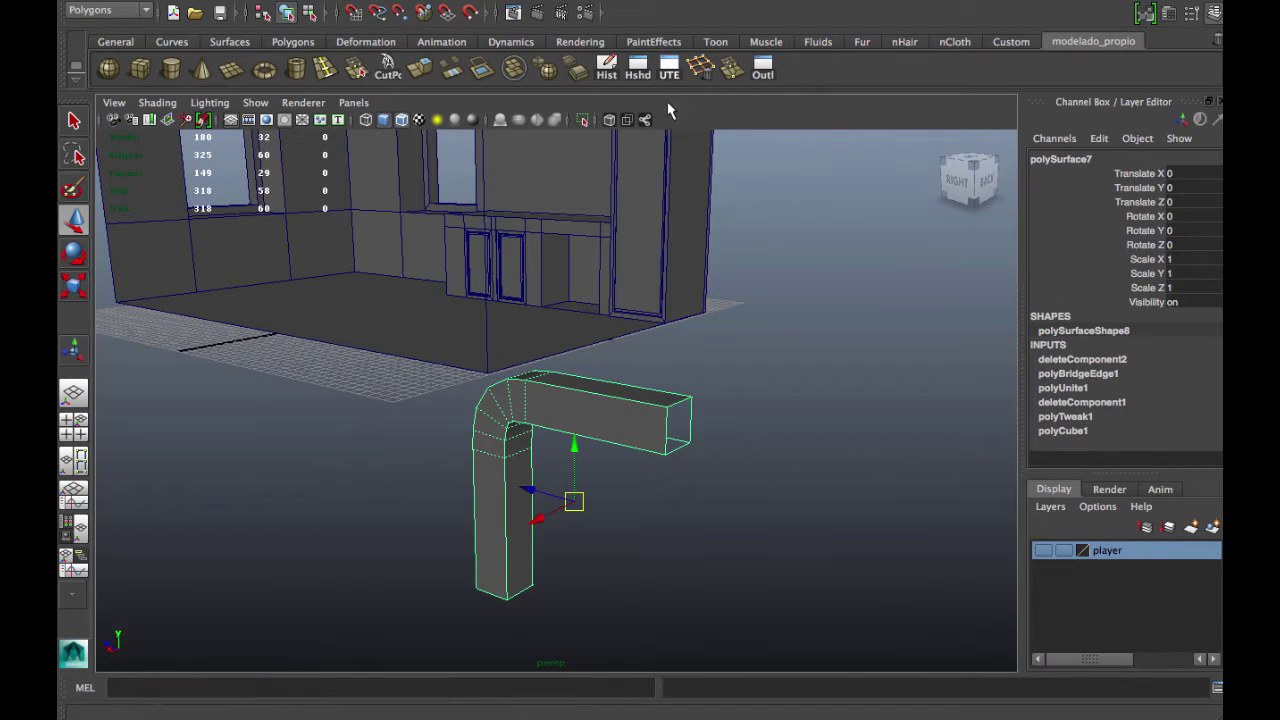
pyautogui.click(400, 0)
pyautogui.click(470, 383)
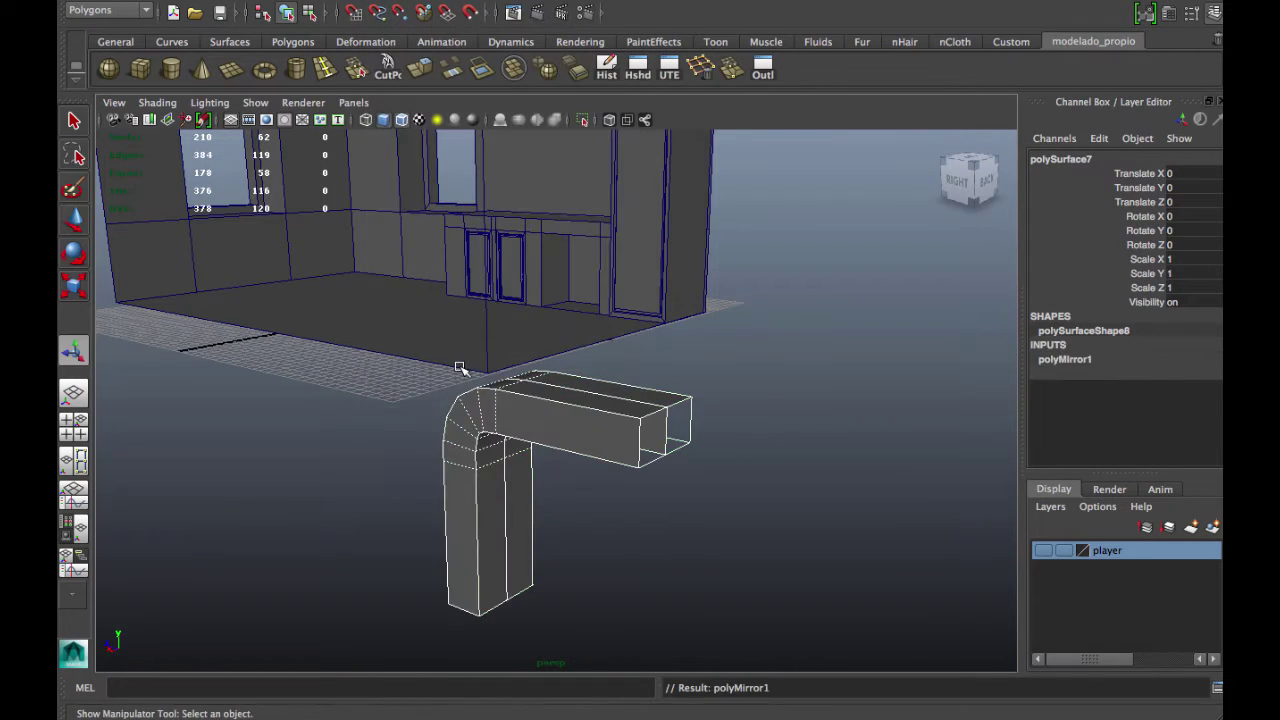
pyautogui.hotkey('ctrl', 'z')
# - Mirror the pipe along -Z with merging so it forms a symmetric arch
pyautogui.click(400, 0)
pyautogui.click(645, 384)
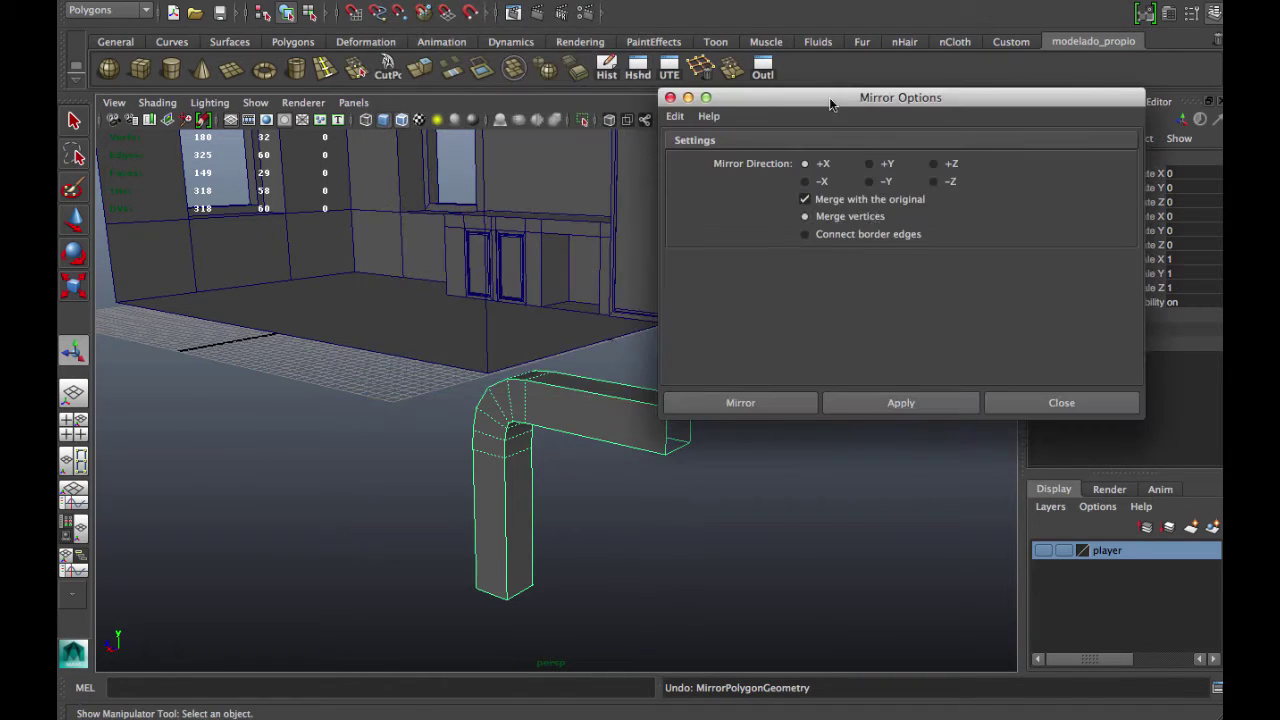
pyautogui.moveTo(829, 97); pyautogui.dragTo(724, 12)
pyautogui.click(797, 318)
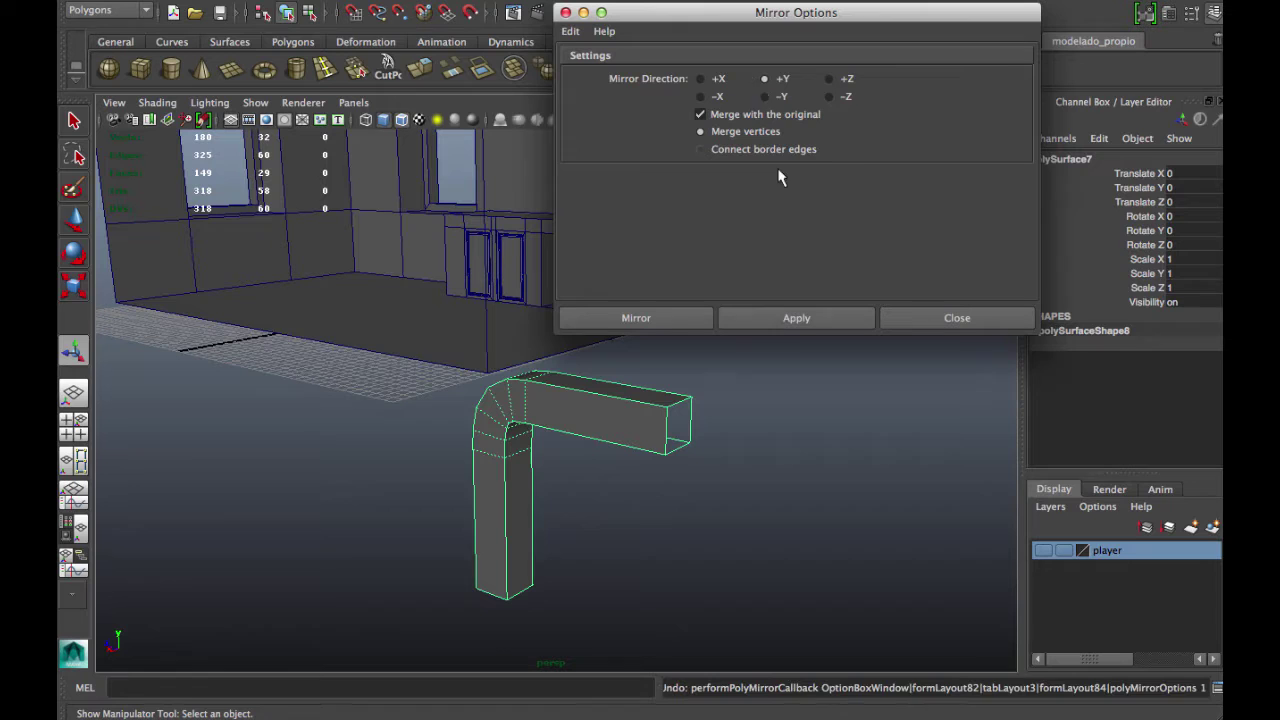
pyautogui.click(807, 317)
pyautogui.hotkey('ctrl', 'z')
pyautogui.click(829, 96)
pyautogui.click(817, 320)
pyautogui.press('f')
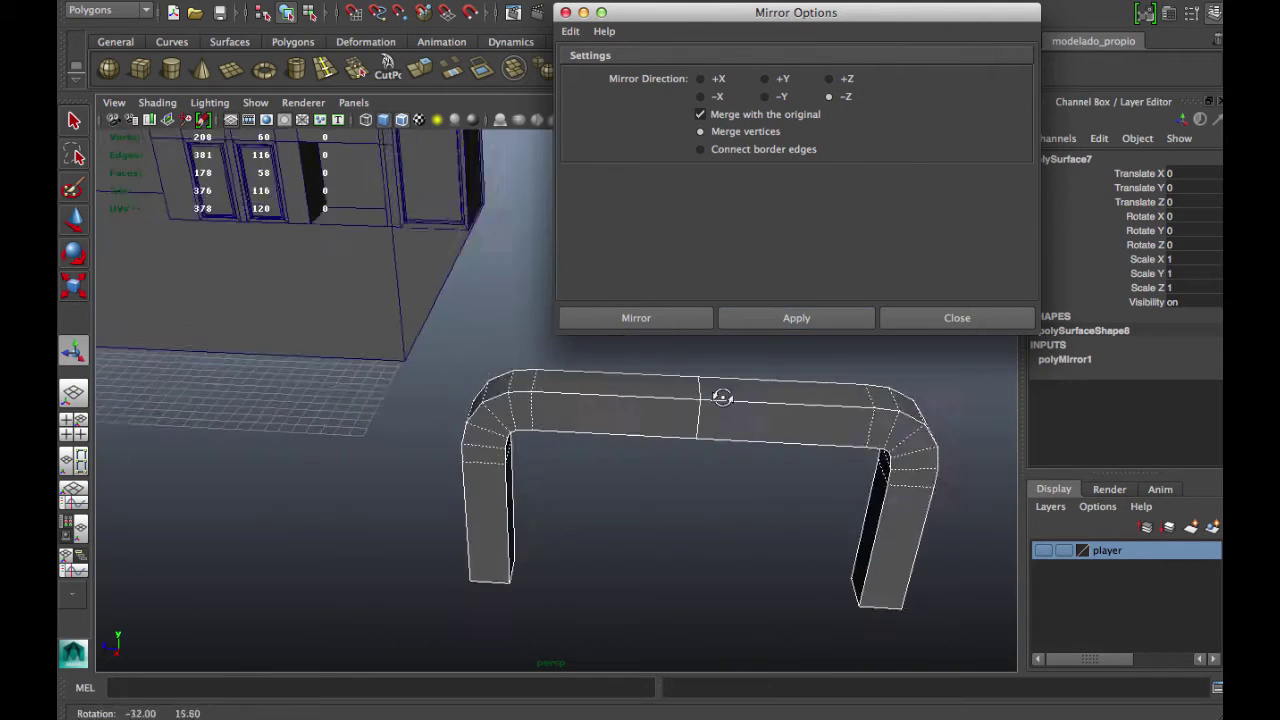
pyautogui.click(566, 12)
# - Delete the seam edge down the middle of the arch and return to Object Mode
pyautogui.moveTo(686, 400); pyautogui.dragTo(686, 366, button='right')
pyautogui.scroll(3, 871, 429)
pyautogui.scroll(-2, 928, 418)
pyautogui.click(711, 78)
pyautogui.scroll(-1, 631, 397)
pyautogui.keyDown('alt'); pyautogui.moveTo(686, 366); pyautogui.dragTo(597, 455); pyautogui.keyUp('alt')
# - Shrink the arch to about a fifth of its size and frame it in the view
pyautogui.press('w')
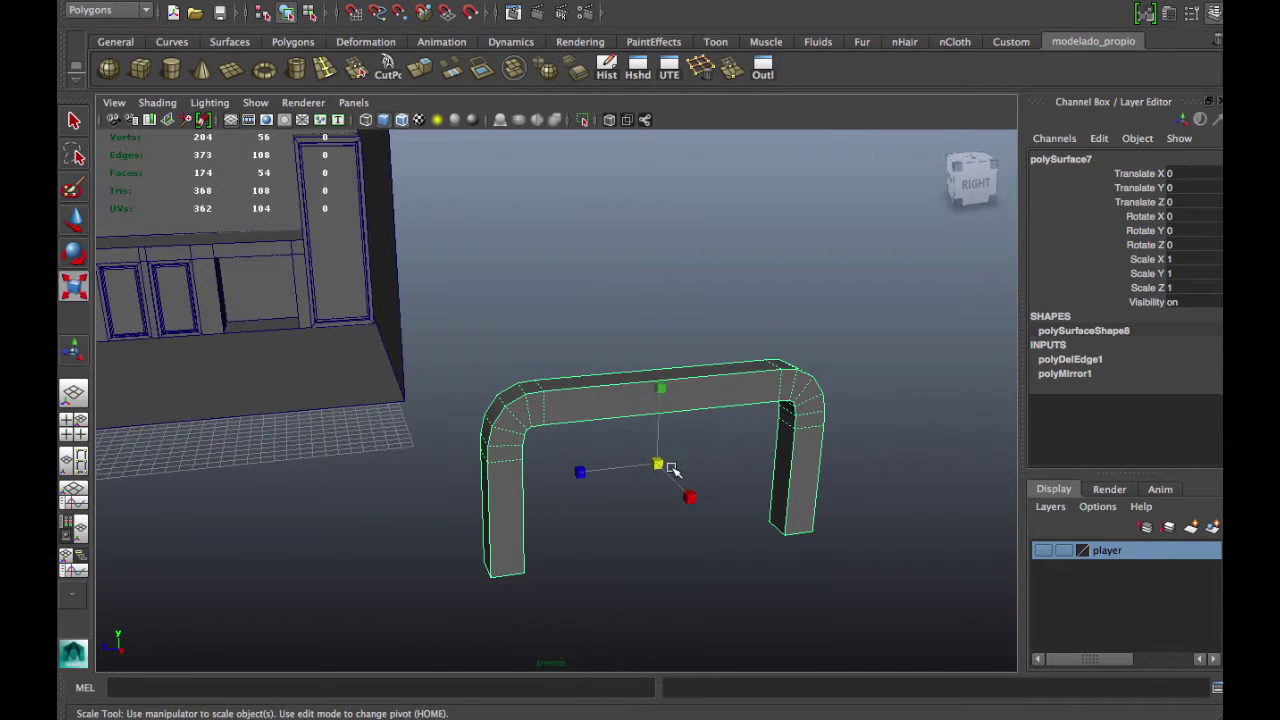
pyautogui.moveTo(670, 470); pyautogui.dragTo(505, 379)
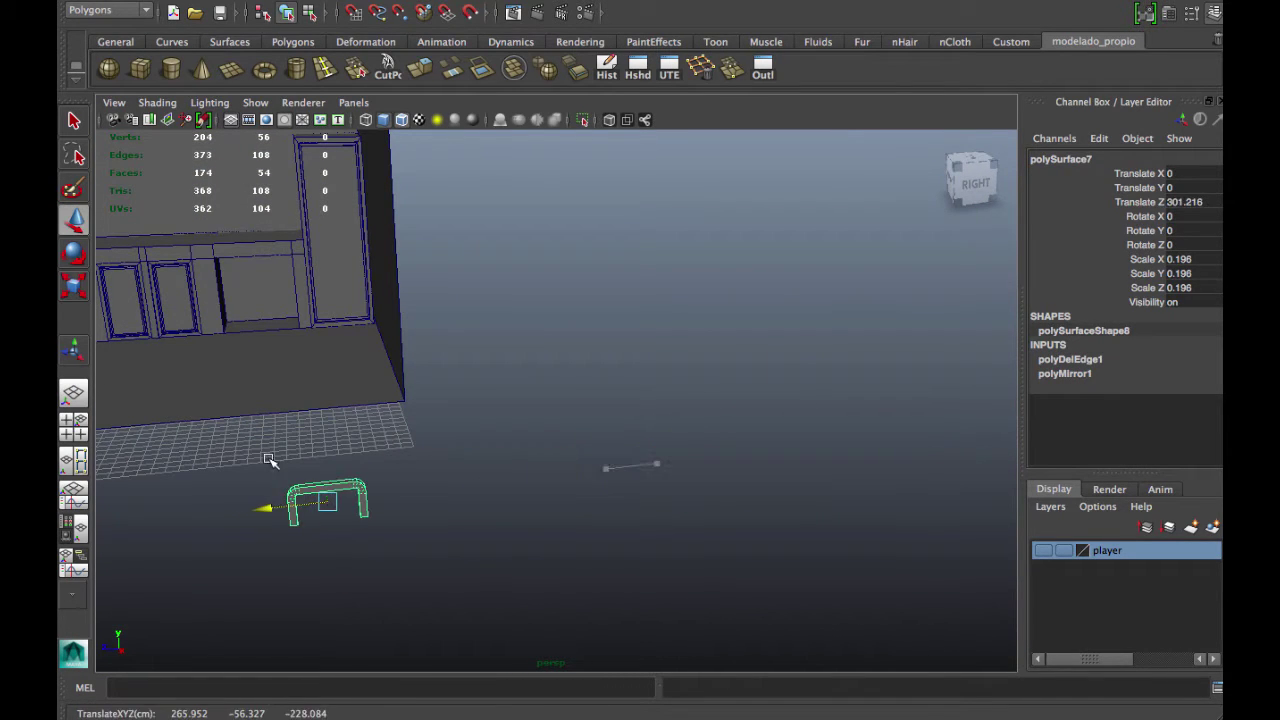
pyautogui.keyDown('alt'); pyautogui.moveTo(269, 459); pyautogui.dragTo(458, 449); pyautogui.keyUp('alt')
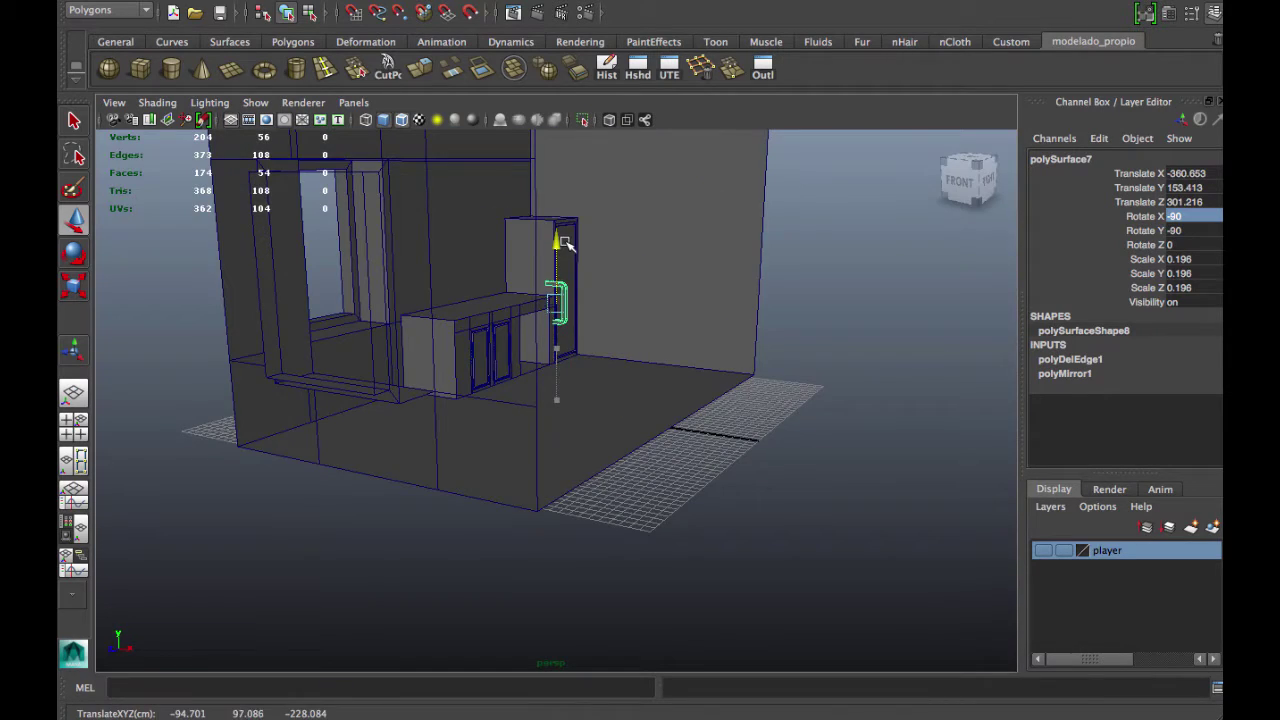
pyautogui.press('f')
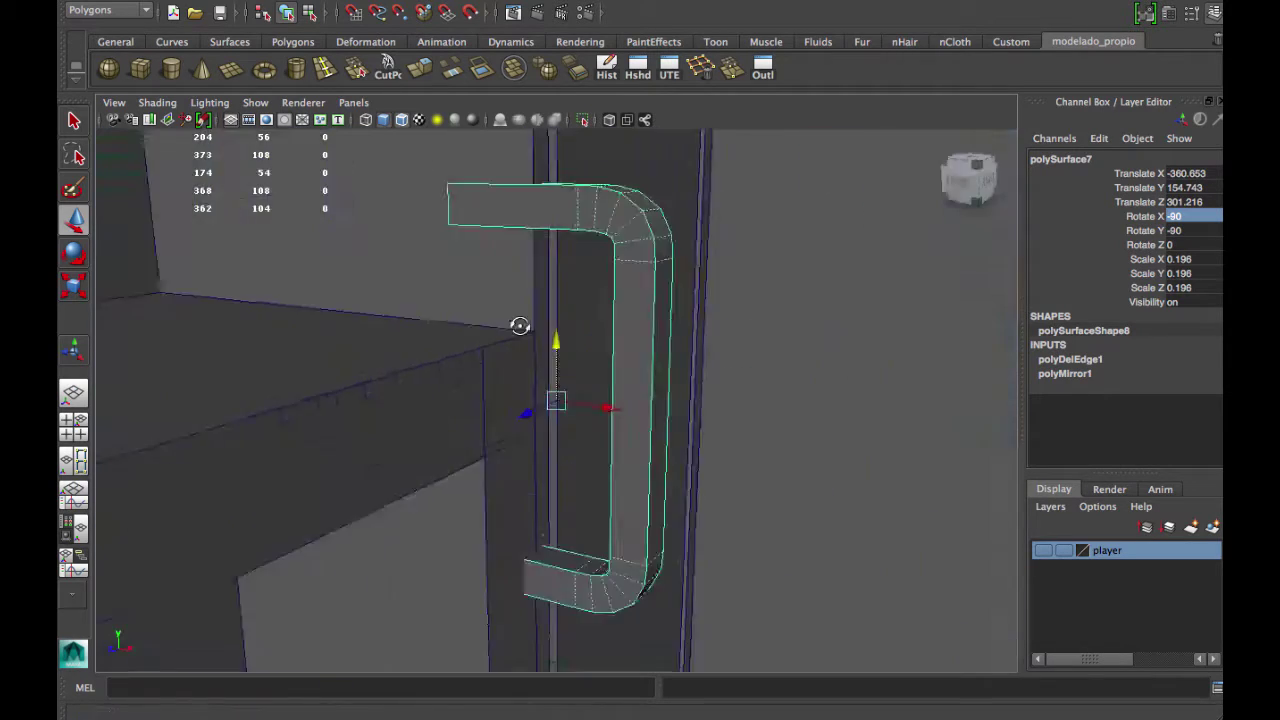
pyautogui.keyDown('alt'); pyautogui.moveTo(520, 323); pyautogui.dragTo(414, 353); pyautogui.keyUp('alt')
# - Scale the handle down to 0.045 on the cabinet door and view it in isolation
pyautogui.press('r')
pyautogui.keyDown('alt'); pyautogui.moveTo(414, 353); pyautogui.dragTo(548, 414); pyautogui.keyUp('alt')
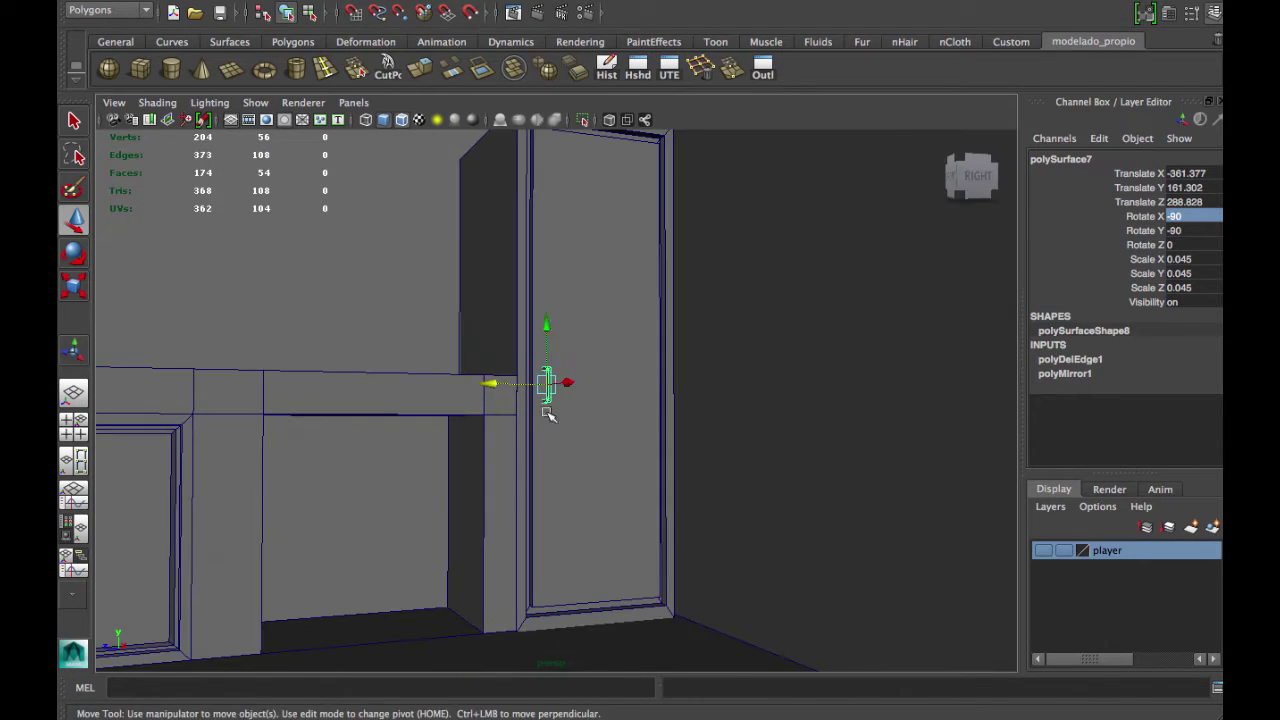
pyautogui.keyDown('alt'); pyautogui.moveTo(545, 276); pyautogui.dragTo(671, 500); pyautogui.keyUp('alt')
pyautogui.click(600, 486)
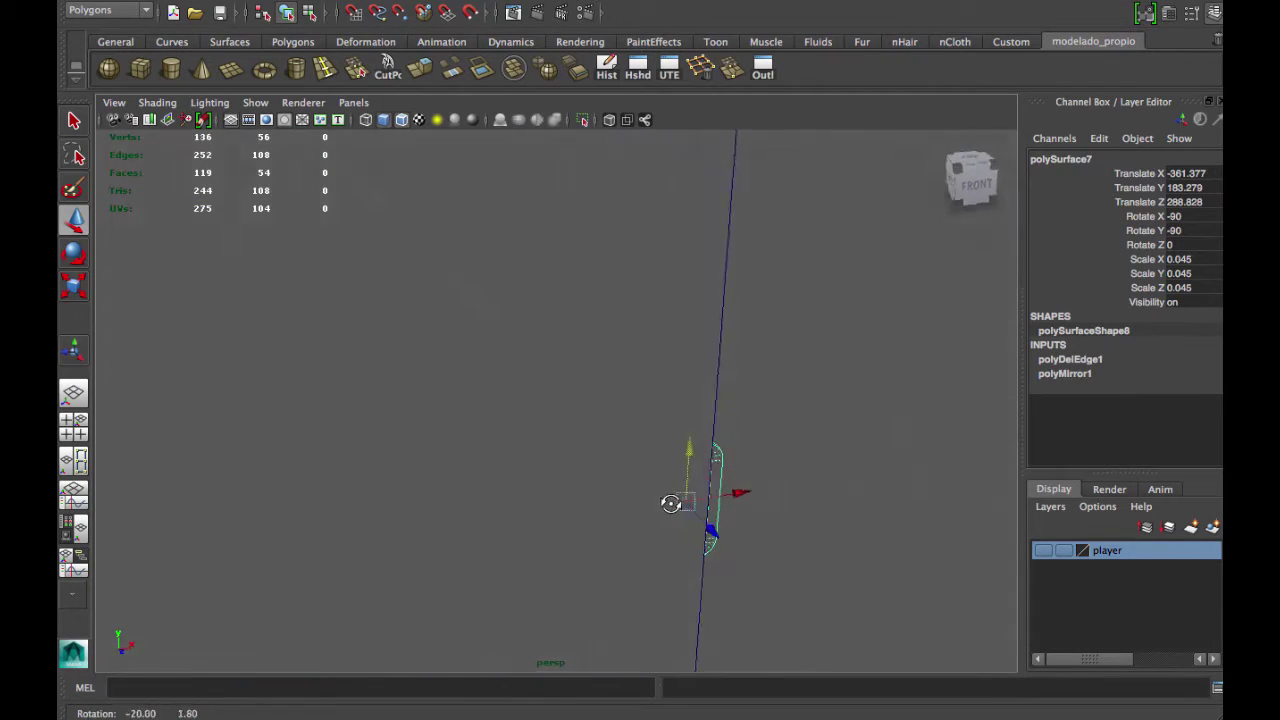
pyautogui.click(585, 119)
pyautogui.keyDown('alt'); pyautogui.moveTo(630, 300); pyautogui.dragTo(594, 461); pyautogui.keyUp('alt')
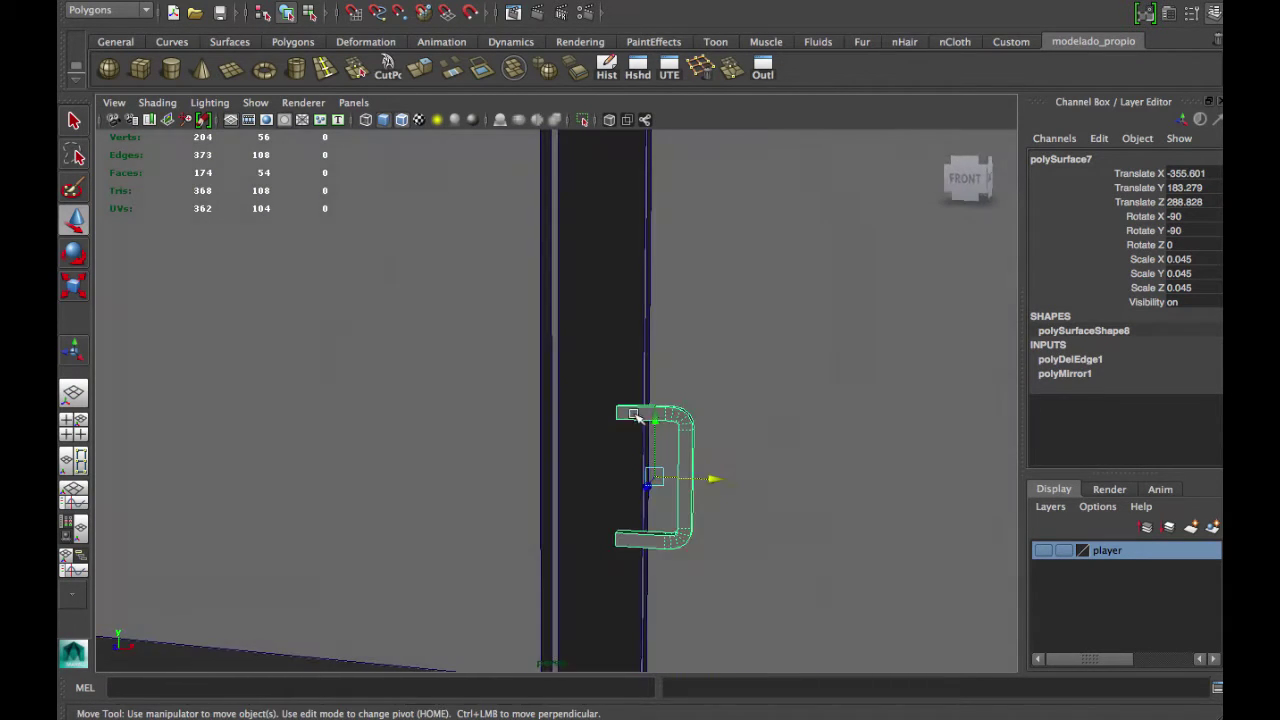
# - Delete the handle's two end faces and slide its end vertices toward the door
pyautogui.press('F8')
pyautogui.keyDown('alt'); pyautogui.moveTo(620, 423); pyautogui.dragTo(541, 373, button='middle'); pyautogui.keyUp('alt')
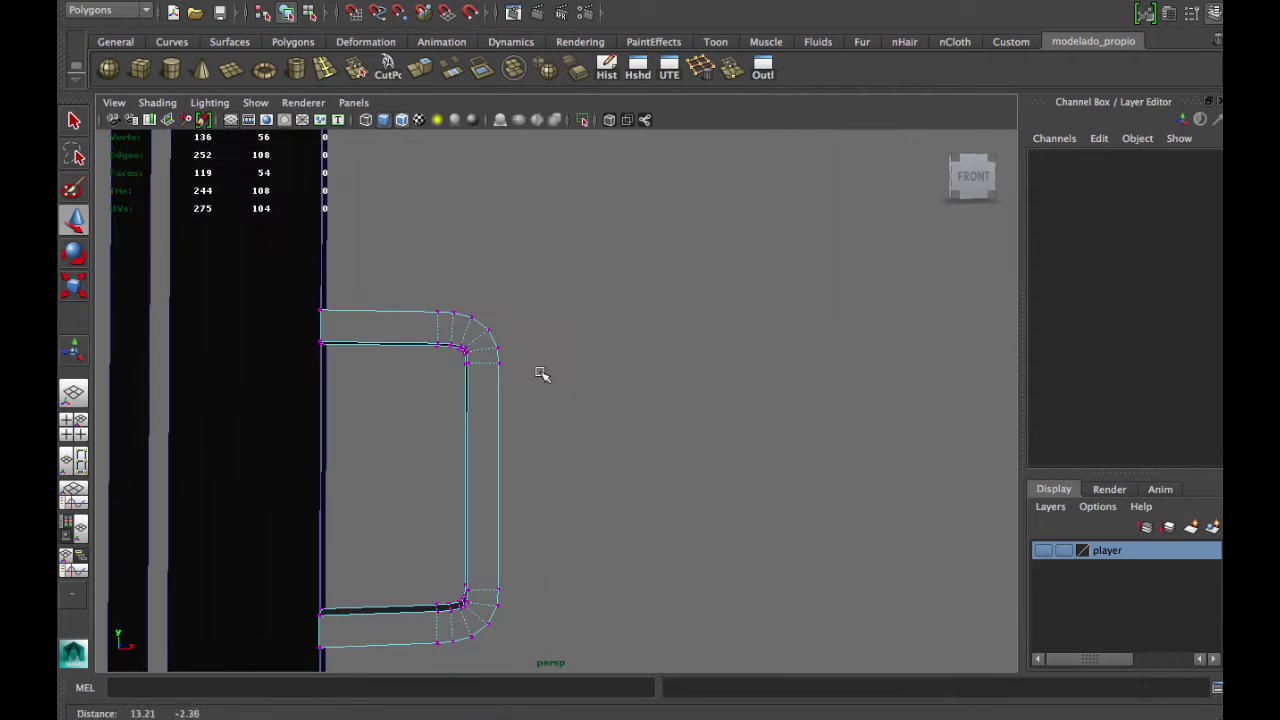
pyautogui.moveTo(487, 451); pyautogui.dragTo(567, 476)
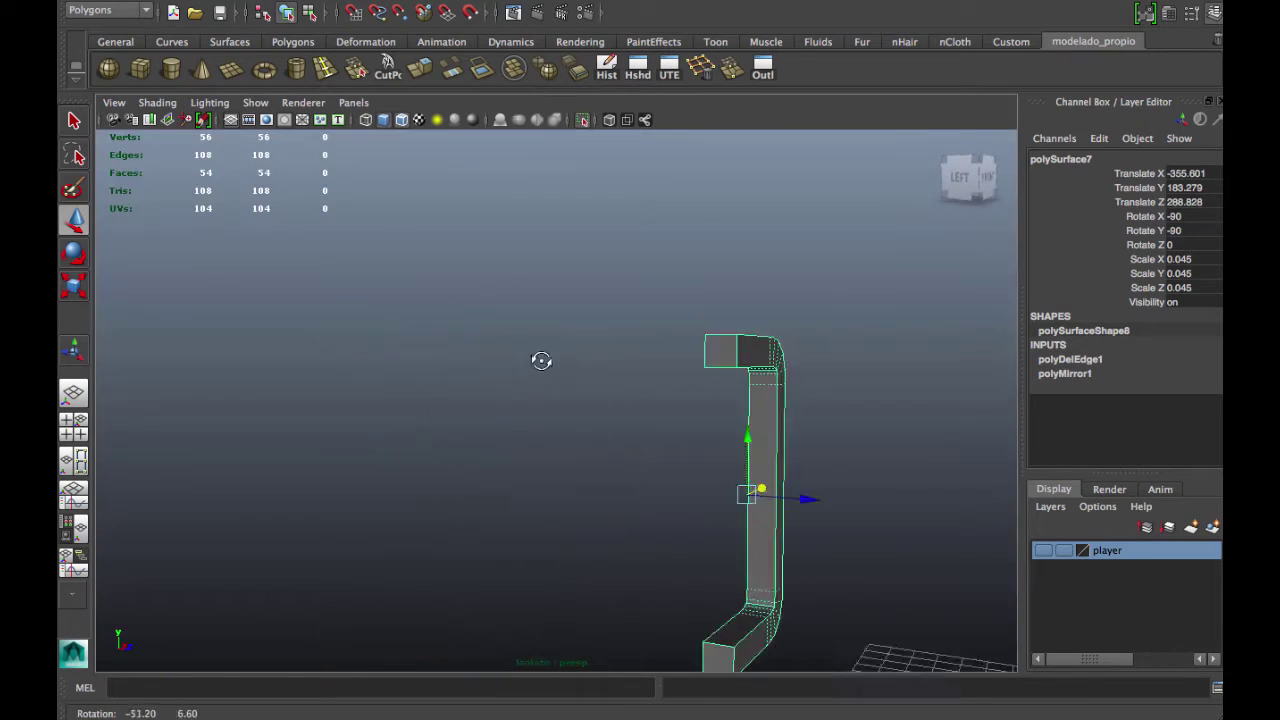
pyautogui.moveTo(720, 314); pyautogui.dragTo(723, 354, button='right')
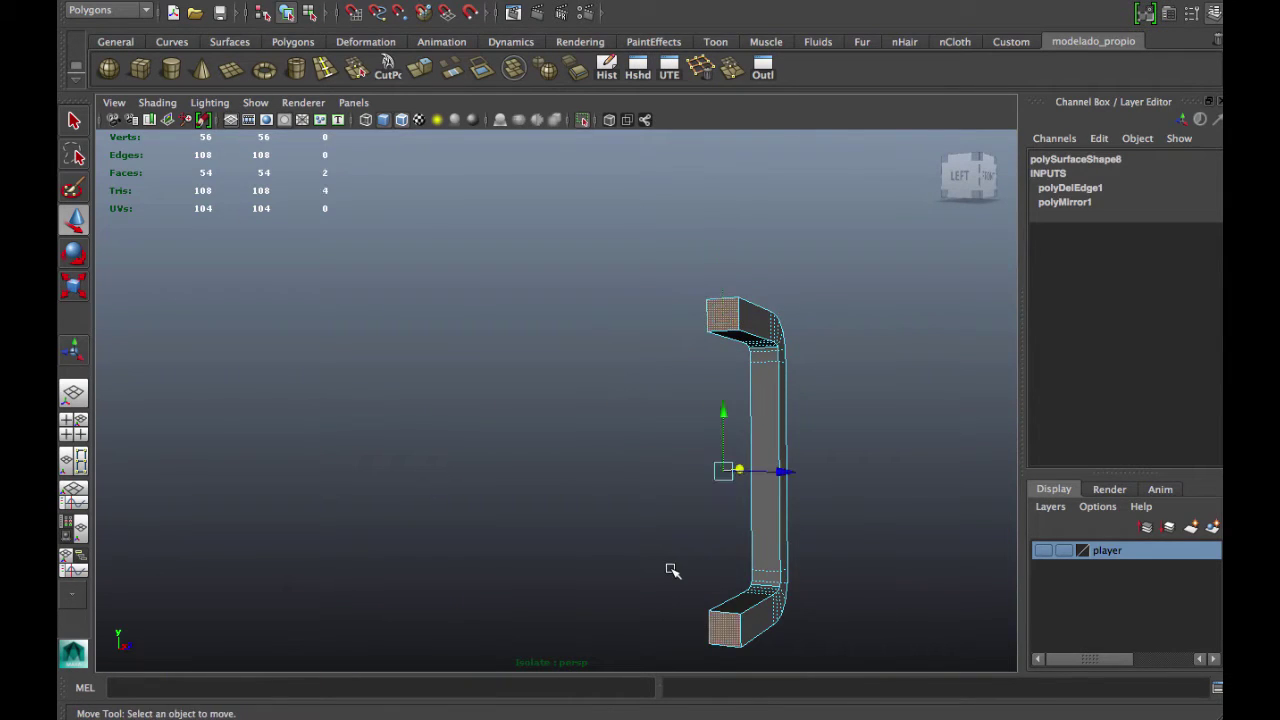
pyautogui.keyDown('alt'); pyautogui.moveTo(672, 570); pyautogui.dragTo(560, 305); pyautogui.keyUp('alt')
pyautogui.press('Delete')
pyautogui.keyDown('alt'); pyautogui.moveTo(549, 386); pyautogui.dragTo(341, 577, button='middle'); pyautogui.keyUp('alt')
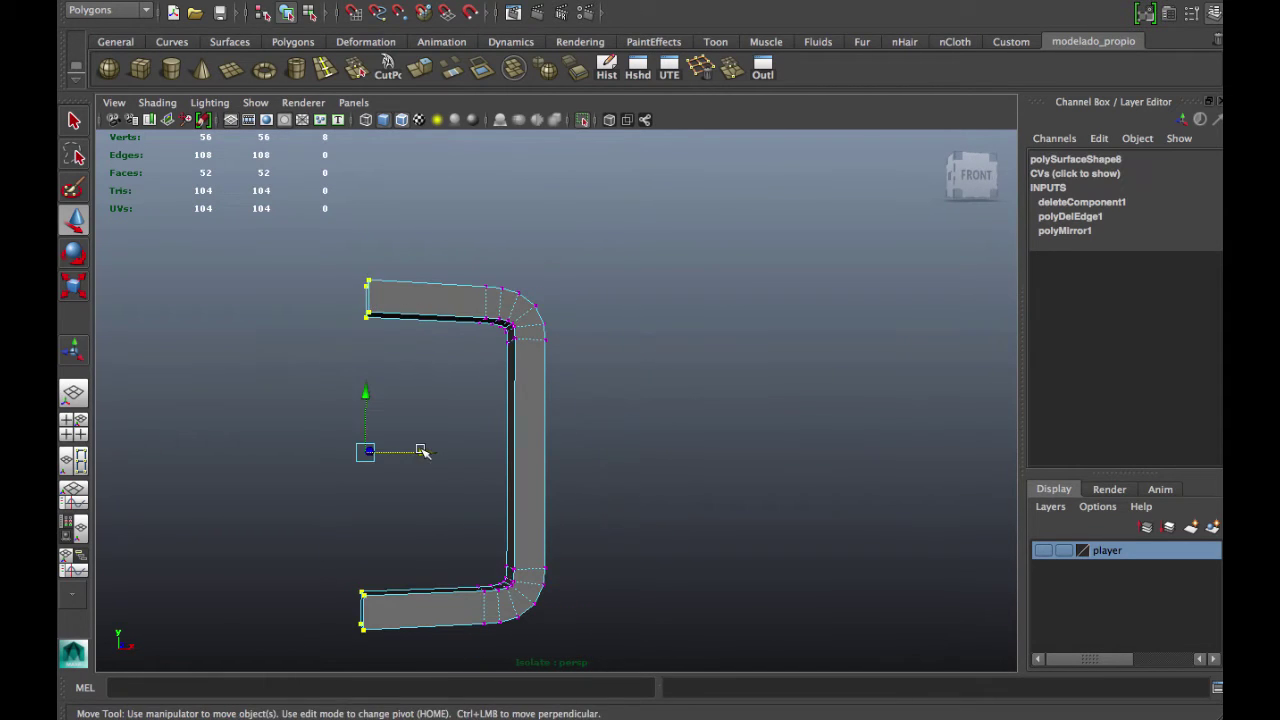
pyautogui.moveTo(422, 452); pyautogui.dragTo(457, 452)
pyautogui.keyDown('alt'); pyautogui.moveTo(457, 452); pyautogui.dragTo(412, 455, button='middle'); pyautogui.keyUp('alt')
# - Bring back the full scene and return the handle to object mode
pyautogui.click(584, 121)
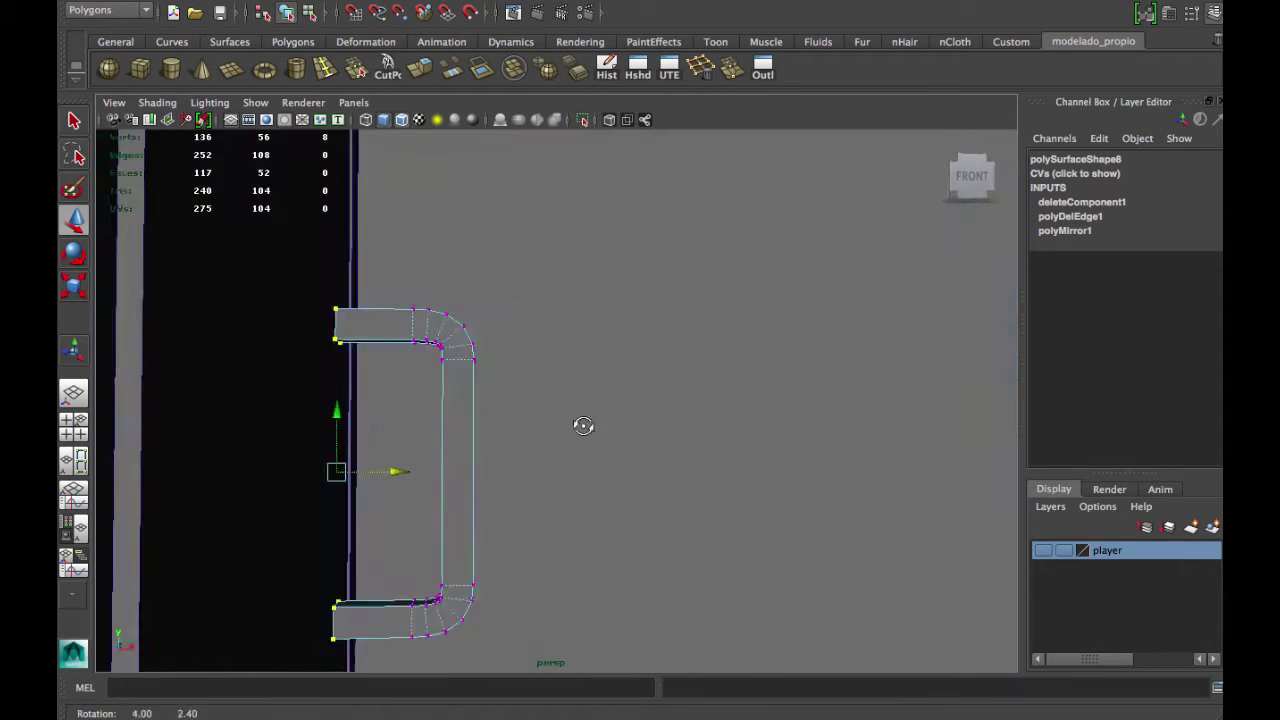
pyautogui.scroll(-3, 580, 423)
pyautogui.moveTo(349, 430); pyautogui.dragTo(434, 403, button='right')
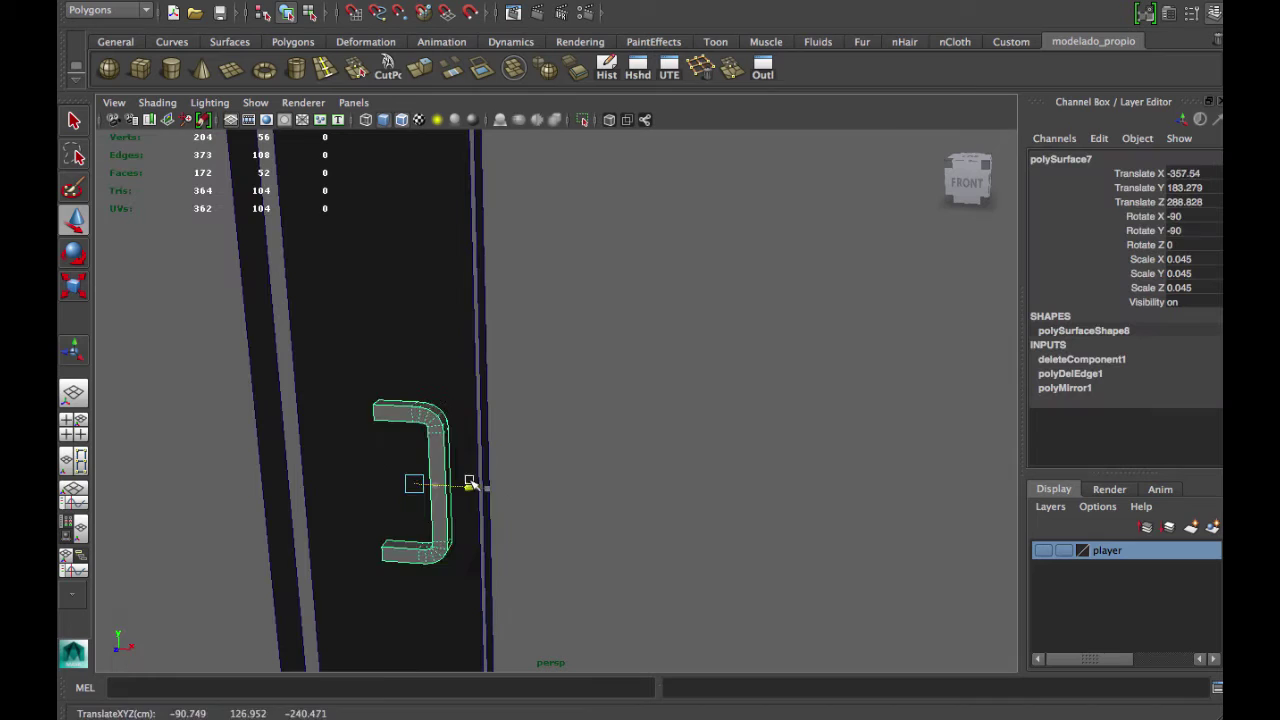
pyautogui.keyDown('alt'); pyautogui.moveTo(430, 512); pyautogui.dragTo(466, 503); pyautogui.keyUp('alt')
pyautogui.scroll(-4, 445, 460)
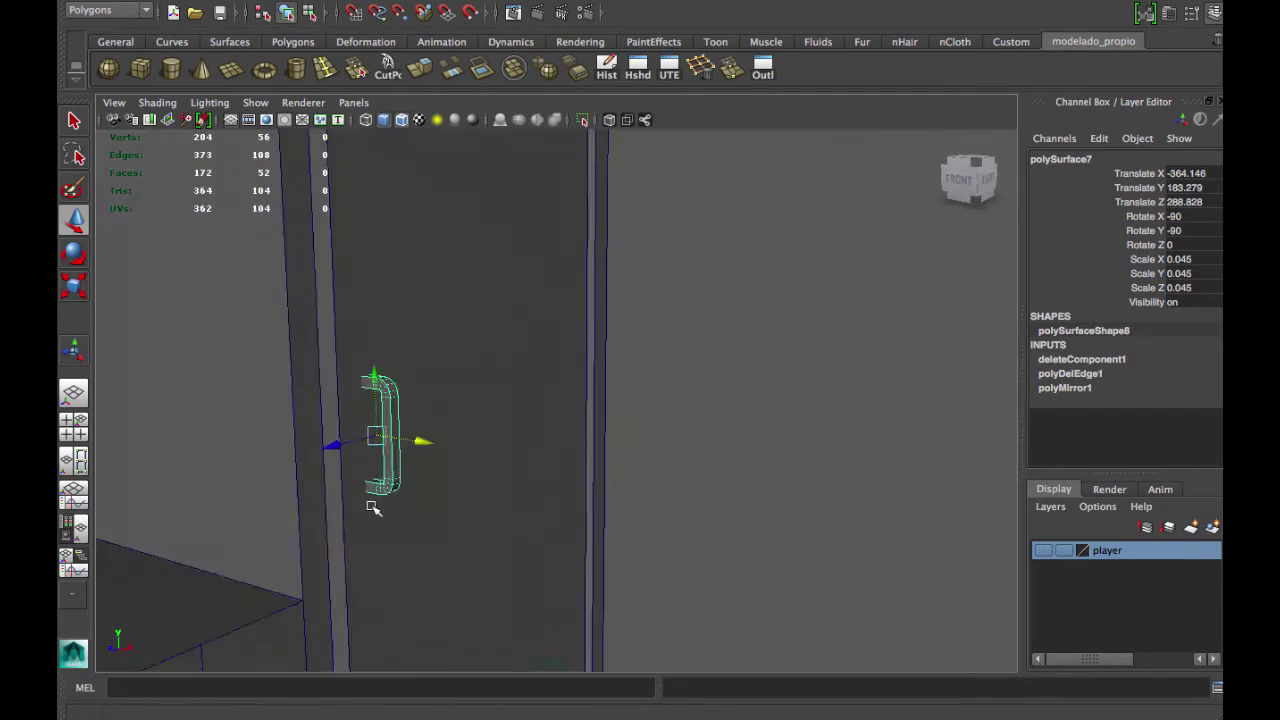
pyautogui.keyDown('alt'); pyautogui.moveTo(371, 506); pyautogui.dragTo(574, 443); pyautogui.keyUp('alt')
# - Select the half-built door and apply Mesh > Mirror Geometry to complete it
pyautogui.click(766, 471)
pyautogui.click(574, 443)
pyautogui.scroll(5, 462, 435)
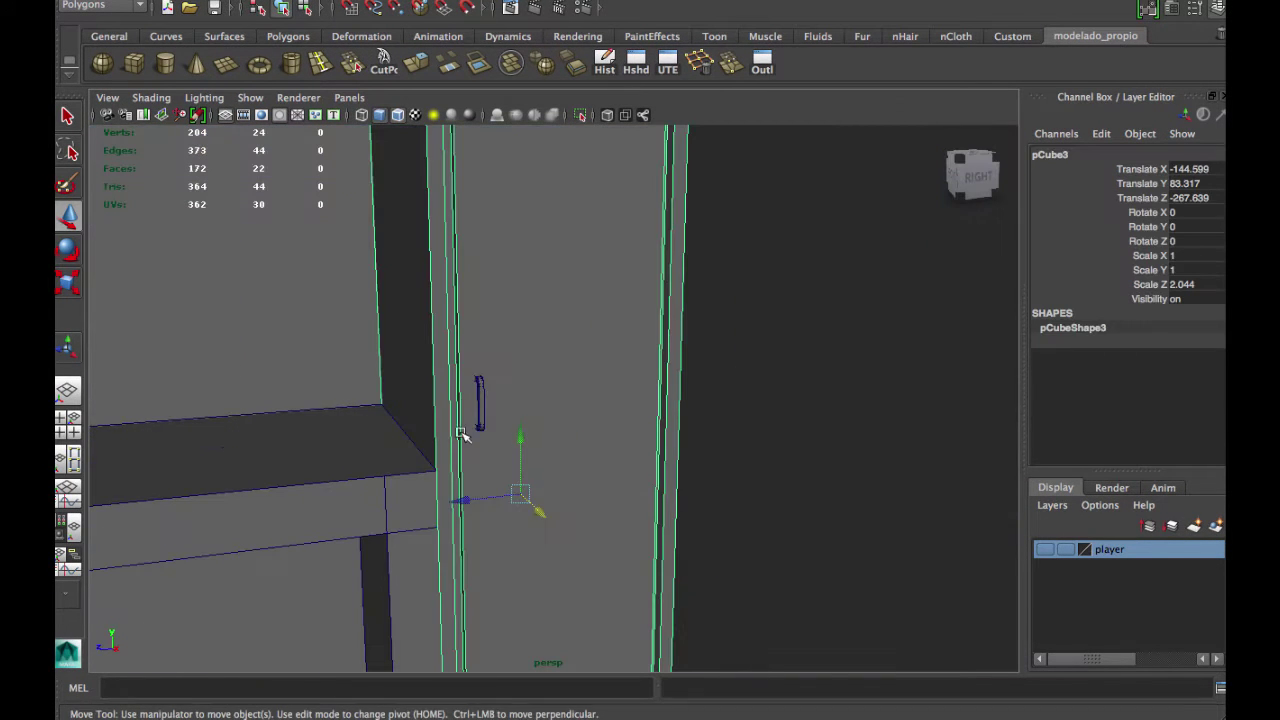
pyautogui.click(462, 435)
pyautogui.click(370, 0)
pyautogui.click(470, 380)
# - Orbit around the room to check the completed door beside the counter
pyautogui.scroll(-3, 470, 380)
pyautogui.keyDown('alt'); pyautogui.moveTo(470, 380); pyautogui.dragTo(475, 375); pyautogui.keyUp('alt')
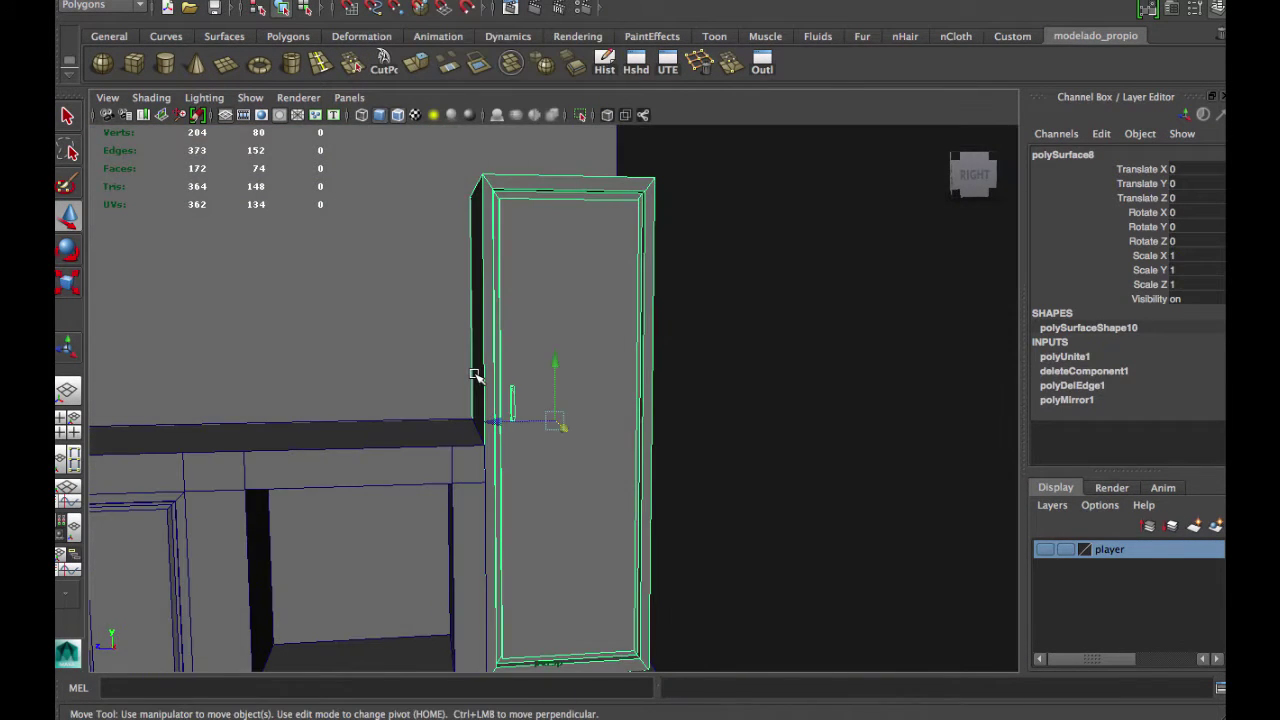
pyautogui.scroll(-3, 475, 375)
pyautogui.click(400, 440)
pyautogui.scroll(-3, 400, 440)
pyautogui.keyDown('alt'); pyautogui.moveTo(400, 440); pyautogui.dragTo(497, 440); pyautogui.keyUp('alt')
pyautogui.scroll(3, 449, 417)
pyautogui.scroll(-3, 457, 423)
# - Draw a tall polygon cylinder on the grid and set its axis subdivisions to 6
pyautogui.moveTo(655, 599); pyautogui.dragTo(676, 618)
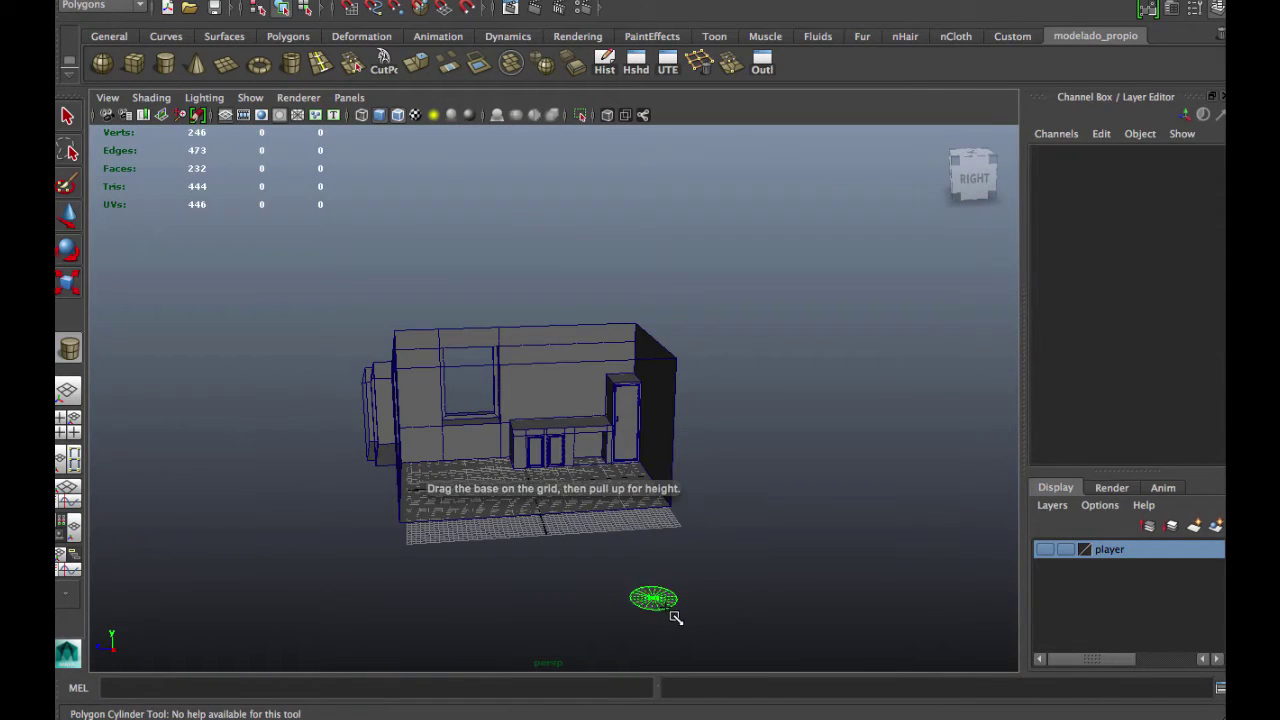
pyautogui.moveTo(674, 536); pyautogui.dragTo(674, 450)
pyautogui.press('f')
pyautogui.press('w')
pyautogui.rightClick(549, 255)
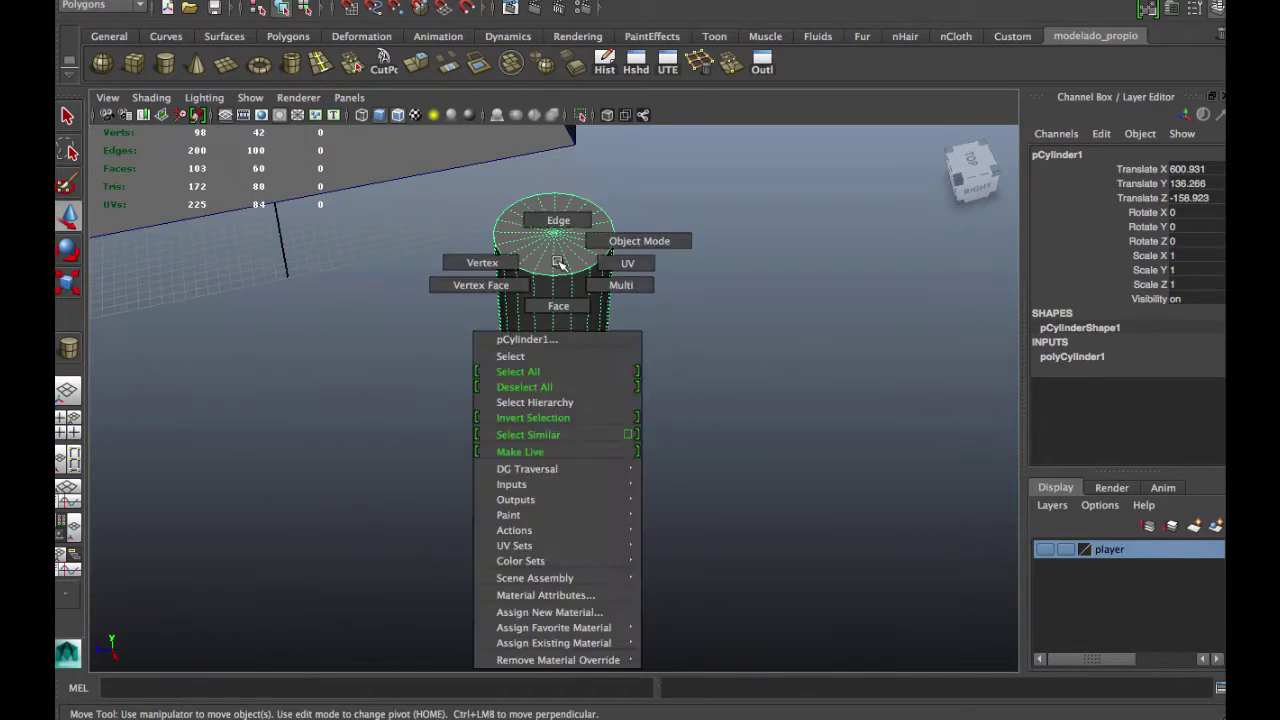
pyautogui.click(1072, 356)
pyautogui.click(1186, 400)
pyautogui.write('6')
pyautogui.press('Return')
# - Select the cylinder's edges and soften them all
pyautogui.keyDown('alt'); pyautogui.moveTo(700, 300); pyautogui.dragTo(545, 300); pyautogui.keyUp('alt')
pyautogui.moveTo(538, 358); pyautogui.dragTo(430, 303, button='right')
pyautogui.moveTo(430, 303); pyautogui.dragTo(727, 394)
pyautogui.moveTo(569, 334); pyautogui.dragTo(655, 425, button='right')
pyautogui.click(640, 466)
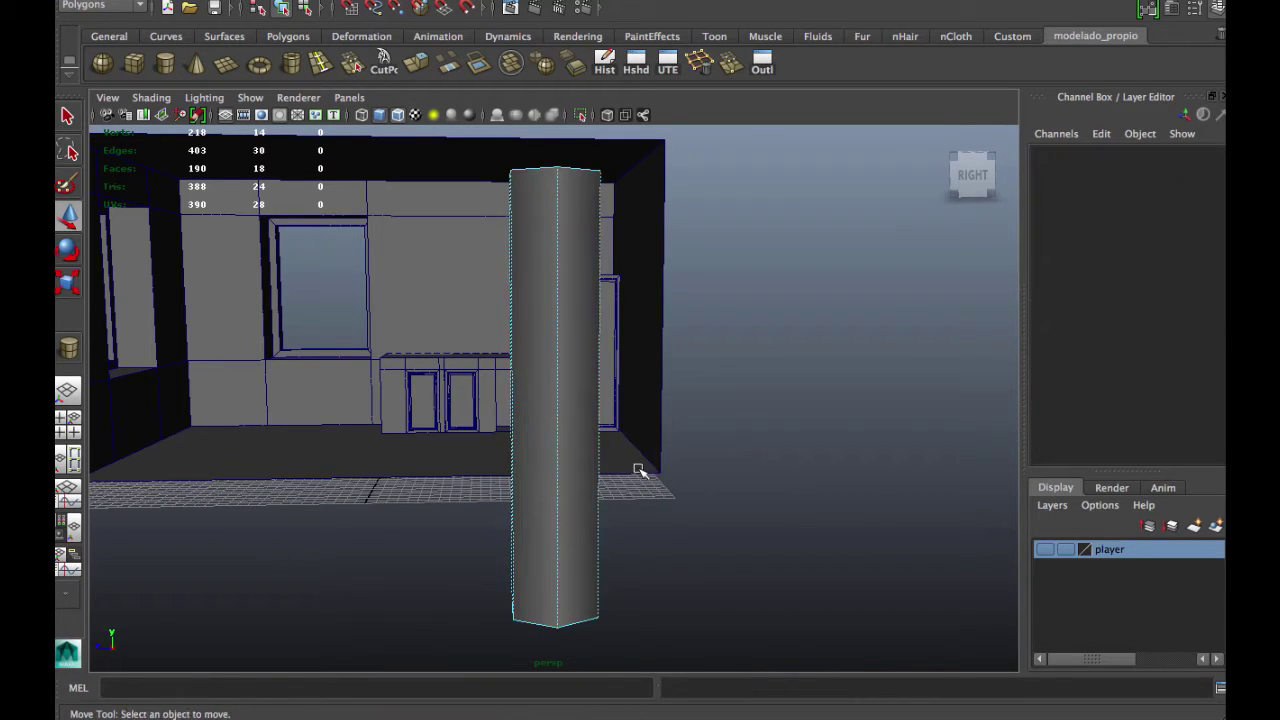
pyautogui.keyDown('alt'); pyautogui.moveTo(640, 466); pyautogui.dragTo(655, 486); pyautogui.keyUp('alt')
pyautogui.click(573, 345)
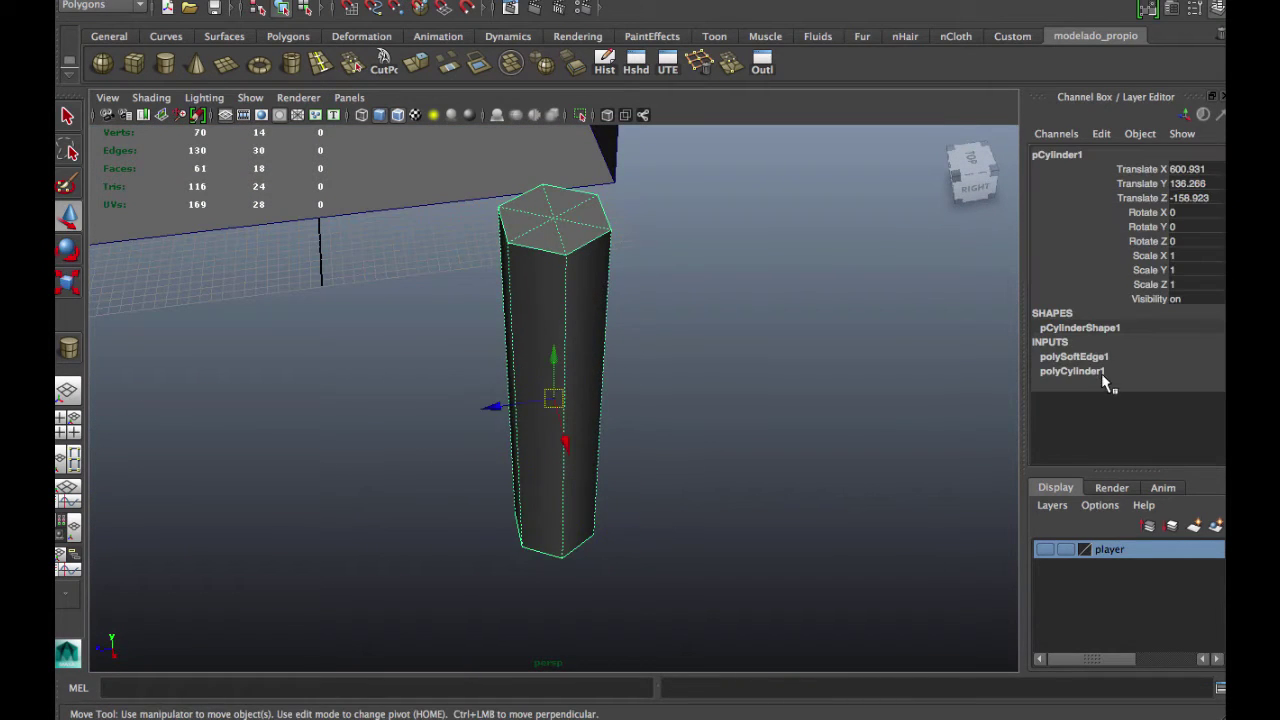
pyautogui.click(1111, 384)
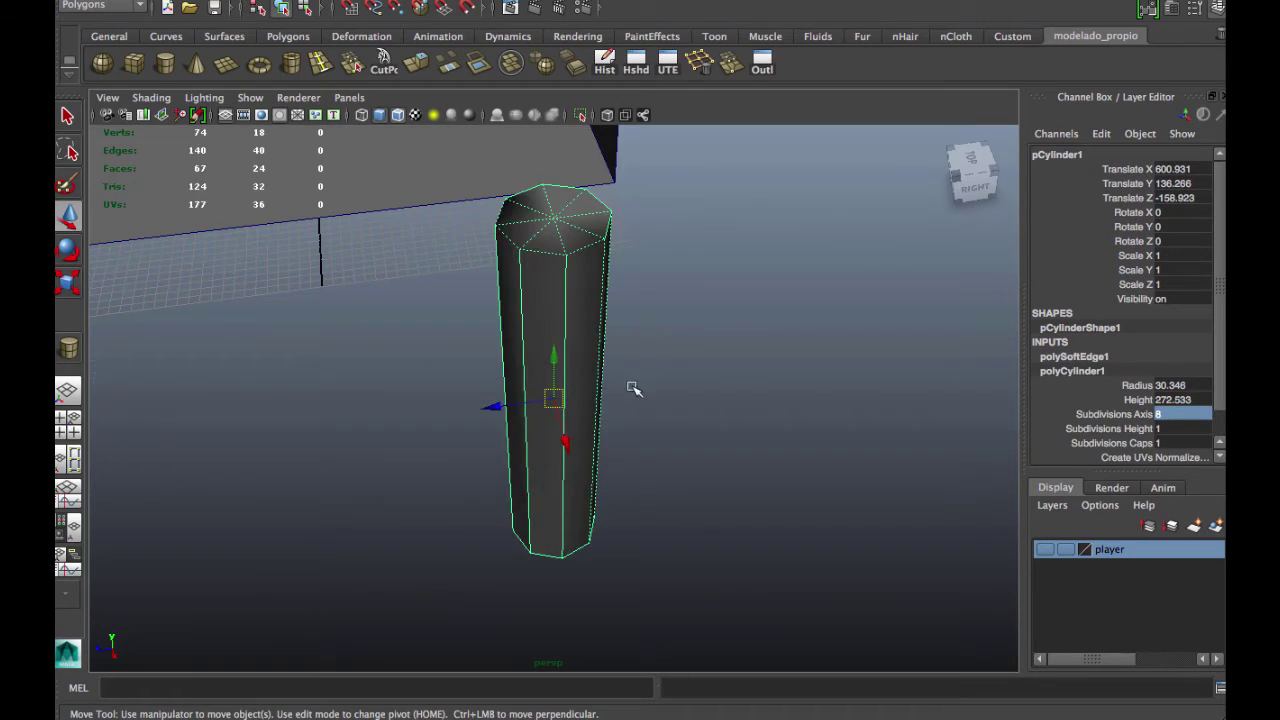
pyautogui.keyDown('alt'); pyautogui.moveTo(633, 388); pyautogui.dragTo(540, 300); pyautogui.keyUp('alt')
pyautogui.moveTo(543, 300); pyautogui.dragTo(655, 425, button='right')
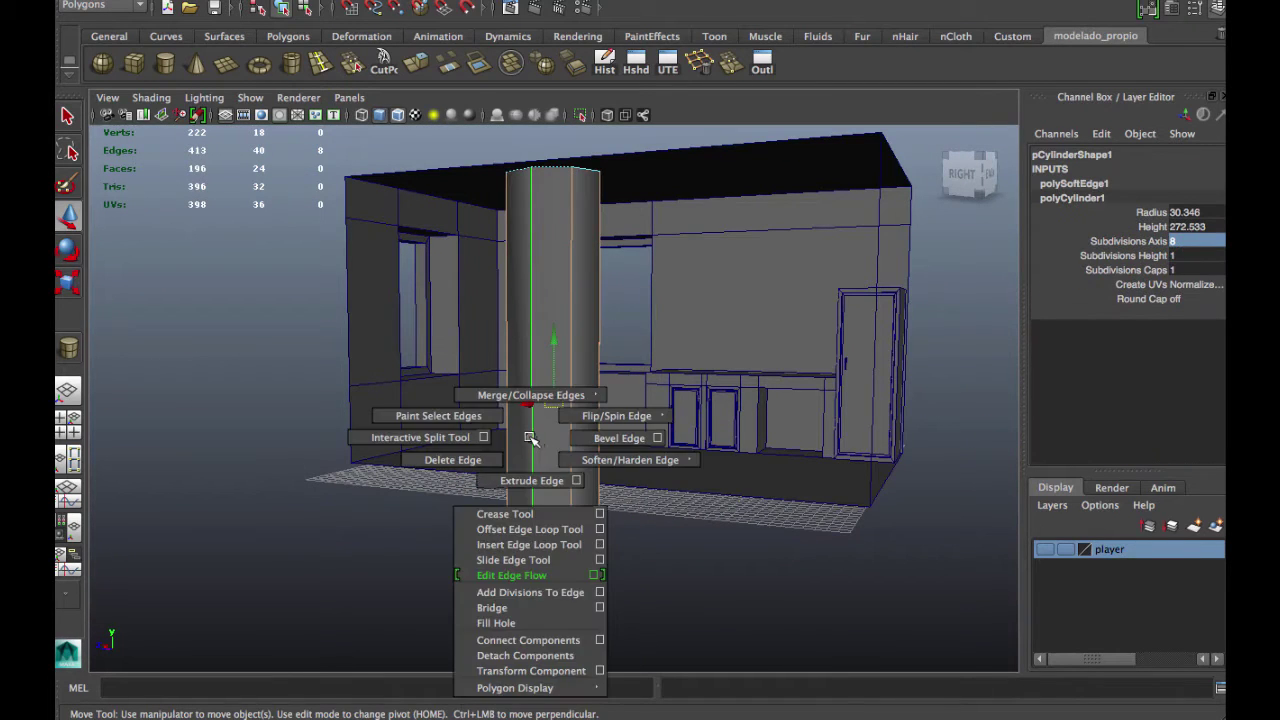
pyautogui.keyDown('shift'); pyautogui.moveTo(530, 438); pyautogui.dragTo(683, 427, button='right'); pyautogui.keyUp('shift')
# - Delete the cylinder's top cap faces and select the bottom cap faces
pyautogui.keyDown('alt'); pyautogui.moveTo(658, 567); pyautogui.dragTo(586, 366); pyautogui.keyUp('alt')
pyautogui.click(571, 434)
pyautogui.moveTo(586, 366); pyautogui.dragTo(598, 368, button='right')
pyautogui.moveTo(598, 368); pyautogui.dragTo(521, 378)
pyautogui.press('Delete')
pyautogui.click(521, 378)
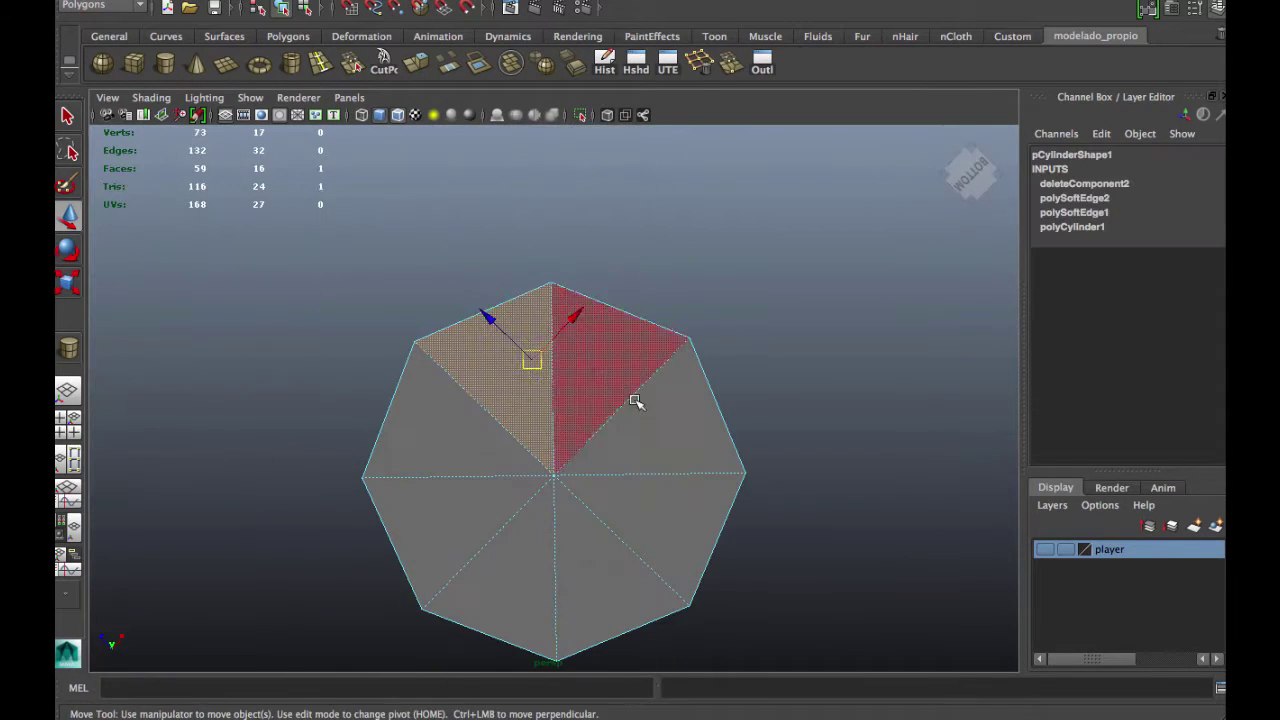
pyautogui.keyDown('shift'); pyautogui.click(634, 400); pyautogui.keyUp('shift')
pyautogui.keyDown('shift'); pyautogui.click(486, 523); pyautogui.keyUp('shift')
pyautogui.scroll(-3, 414, 466)
# - Delete the bottom cap faces to leave an open tube, back in object mode
pyautogui.keyDown('alt'); pyautogui.moveTo(414, 466); pyautogui.dragTo(419, 459); pyautogui.keyUp('alt')
pyautogui.press('Delete')
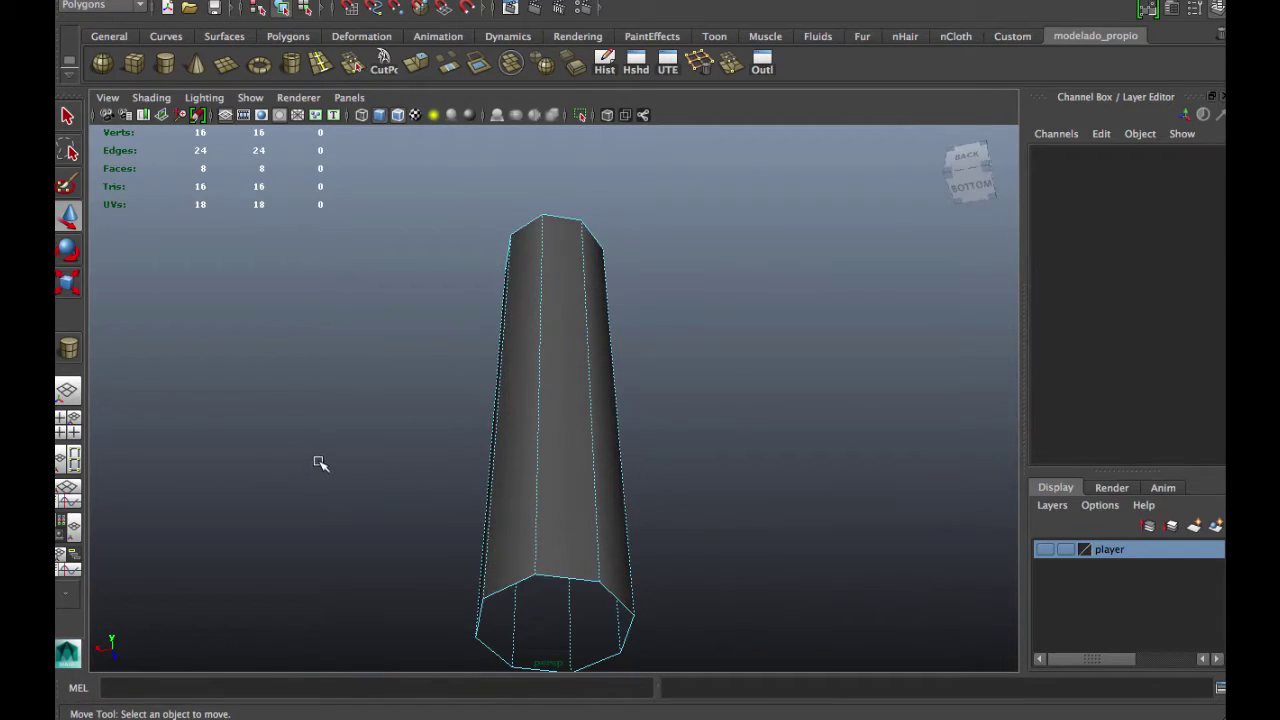
pyautogui.keyDown('alt'); pyautogui.moveTo(320, 463); pyautogui.dragTo(491, 443); pyautogui.keyUp('alt')
pyautogui.press('F8')
pyautogui.keyDown('alt'); pyautogui.moveTo(572, 406); pyautogui.dragTo(714, 428); pyautogui.keyUp('alt')
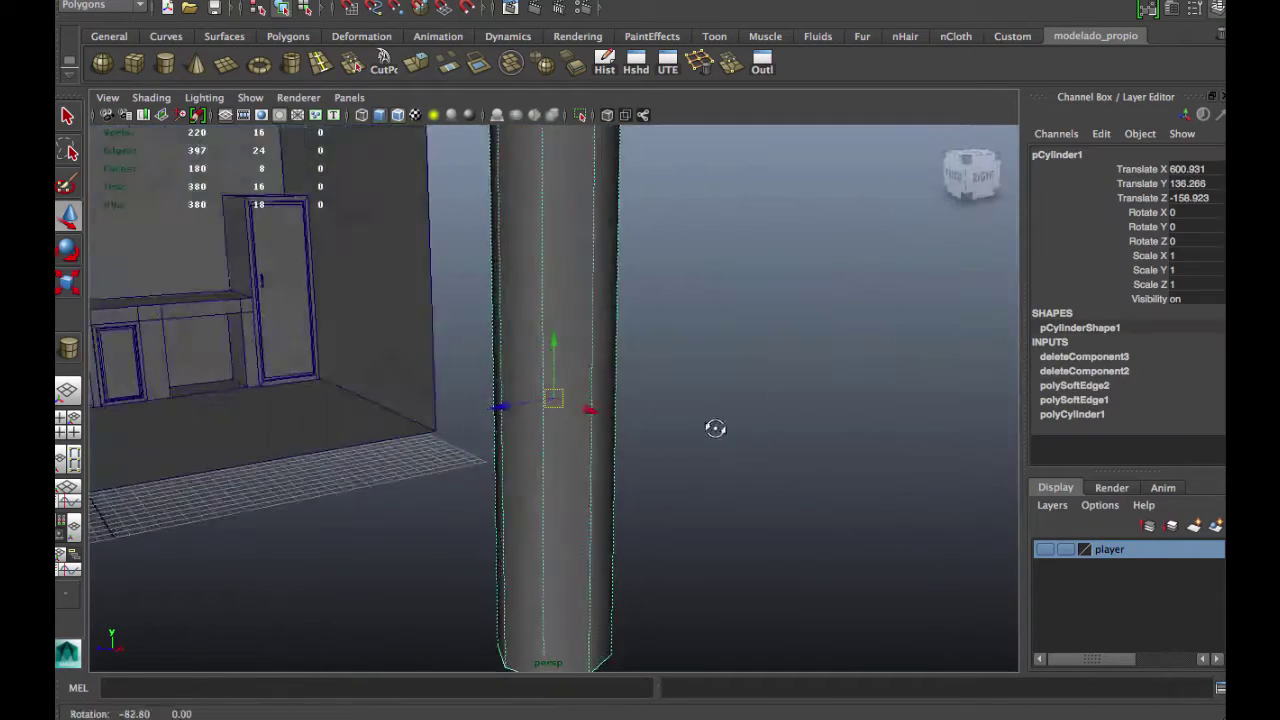
pyautogui.scroll(-3, 742, 436)
# - Set the tube's Rotate Z to 90 and slide it back toward the wall
pyautogui.click(1214, 239)
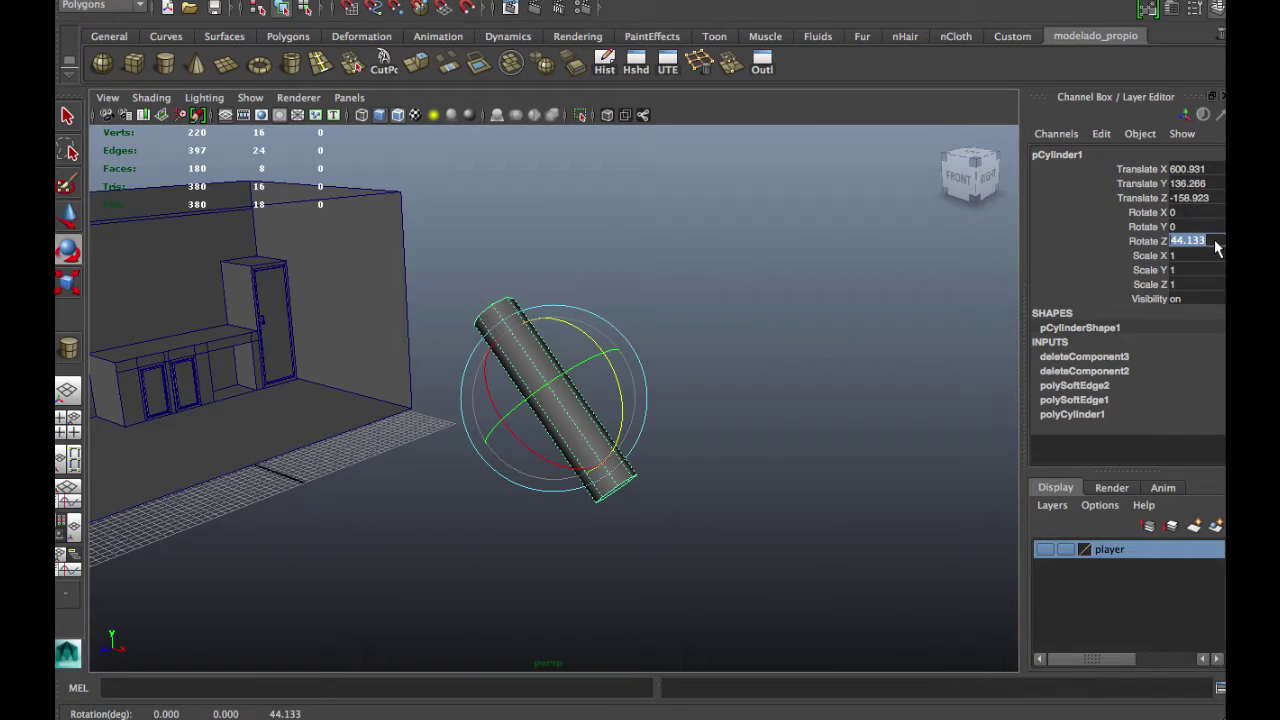
pyautogui.write('90')
pyautogui.press('Return')
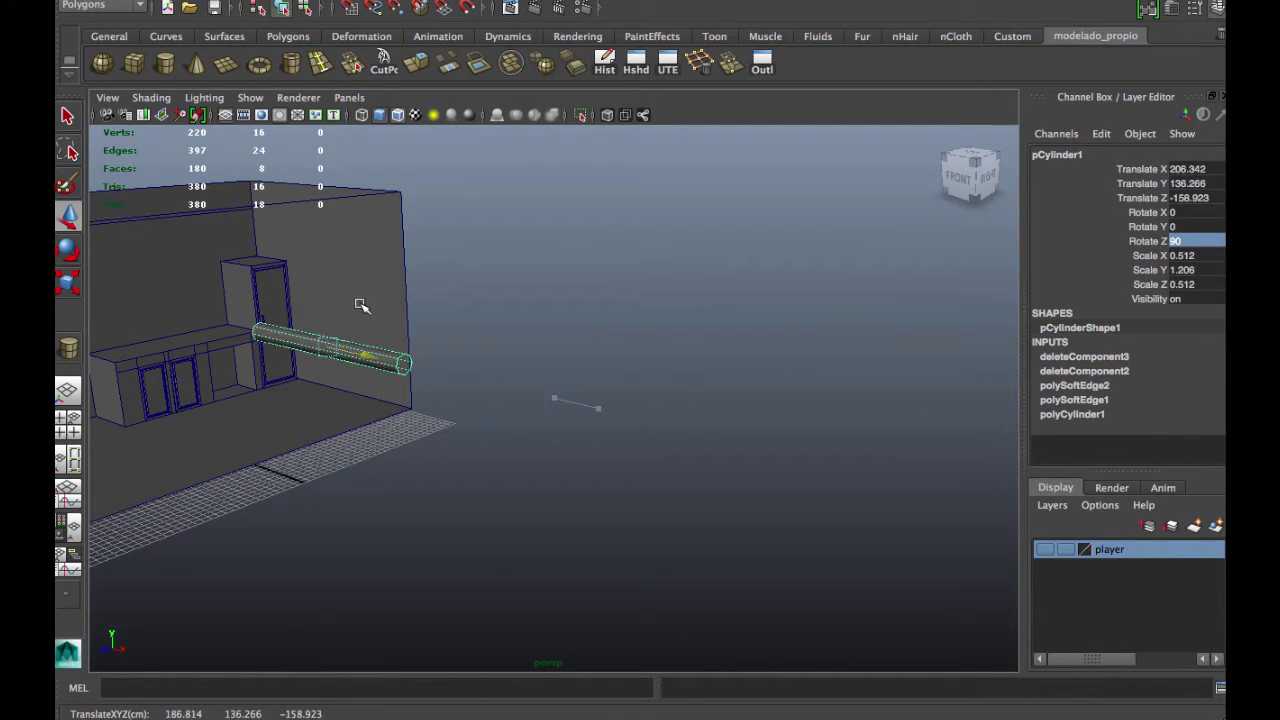
pyautogui.press('f')
pyautogui.keyDown('alt'); pyautogui.moveTo(380, 291); pyautogui.dragTo(614, 441); pyautogui.keyUp('alt')
# - Select the vertices at the pipe's end and move them out toward the wall corner
pyautogui.keyDown('alt'); pyautogui.moveTo(435, 402); pyautogui.dragTo(443, 446); pyautogui.keyUp('alt')
pyautogui.moveTo(460, 420); pyautogui.dragTo(400, 420, button='right')
pyautogui.moveTo(186, 386); pyautogui.dragTo(271, 500)
pyautogui.press('f')
pyautogui.keyDown('alt'); pyautogui.moveTo(474, 415); pyautogui.dragTo(305, 512); pyautogui.keyUp('alt')
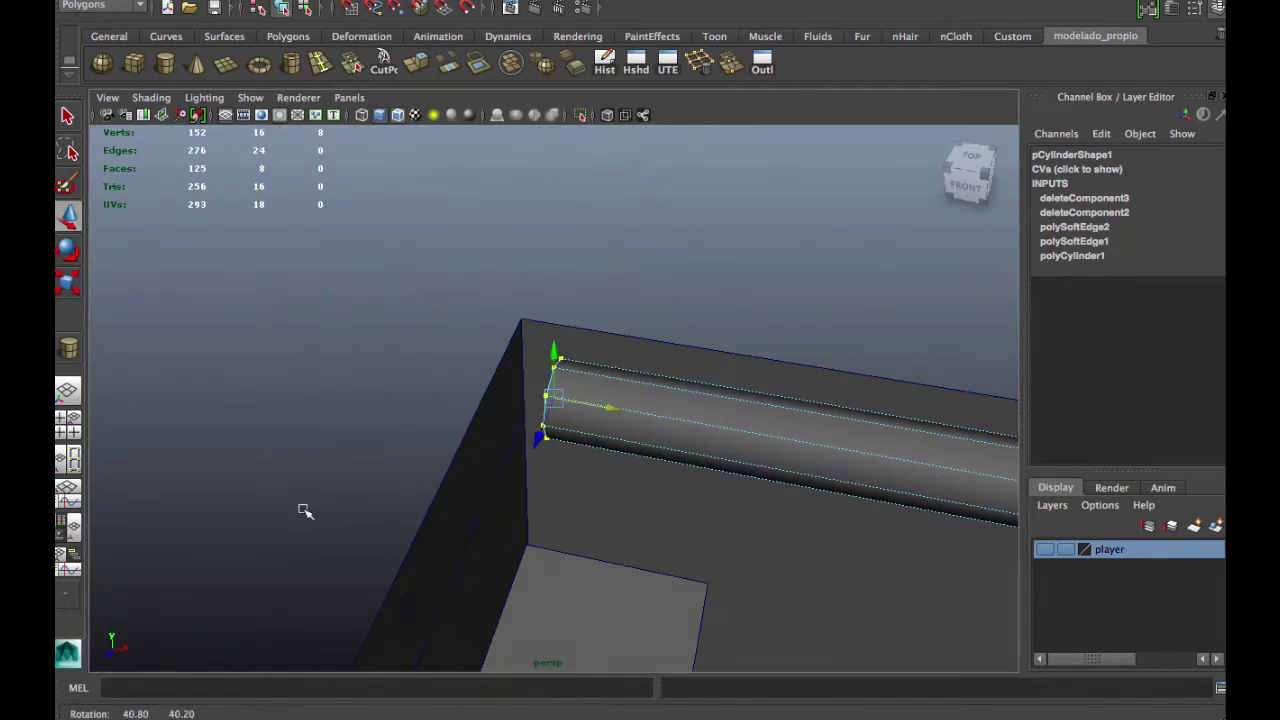
pyautogui.keyDown('alt'); pyautogui.moveTo(562, 400); pyautogui.dragTo(900, 368); pyautogui.keyUp('alt')
pyautogui.press('w')
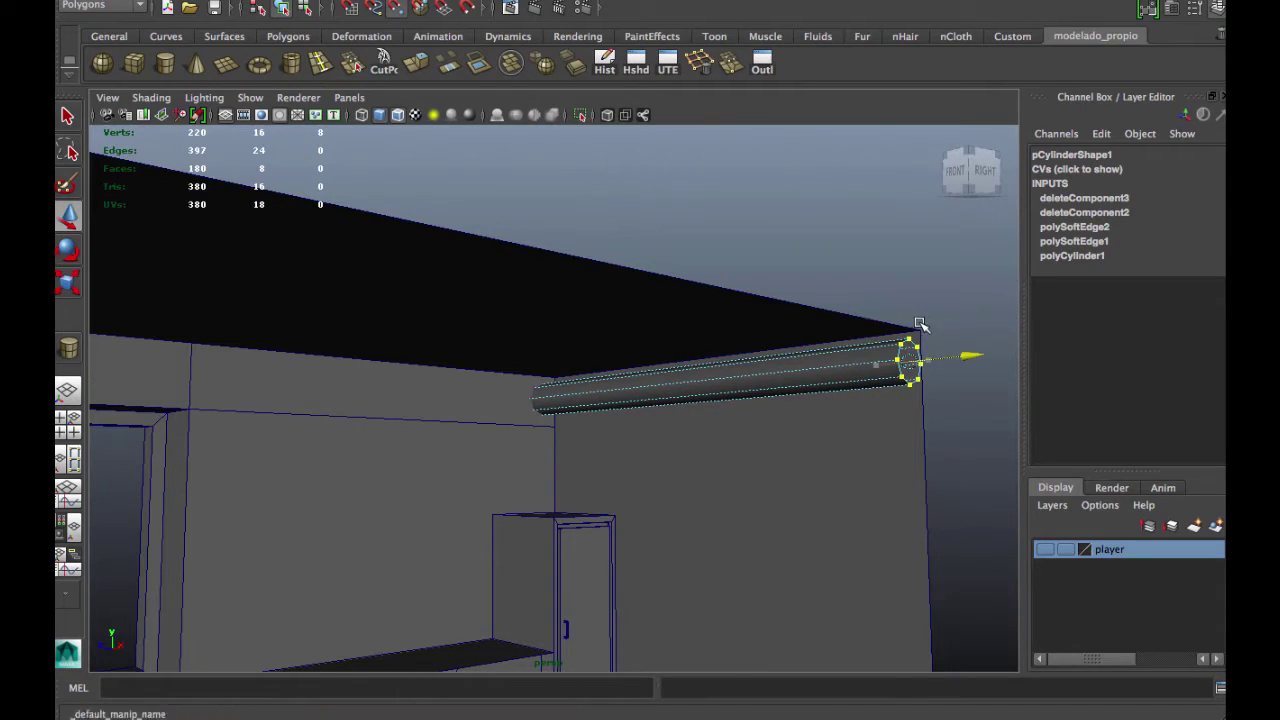
pyautogui.keyDown('alt'); pyautogui.moveTo(920, 325); pyautogui.dragTo(562, 398); pyautogui.keyUp('alt')
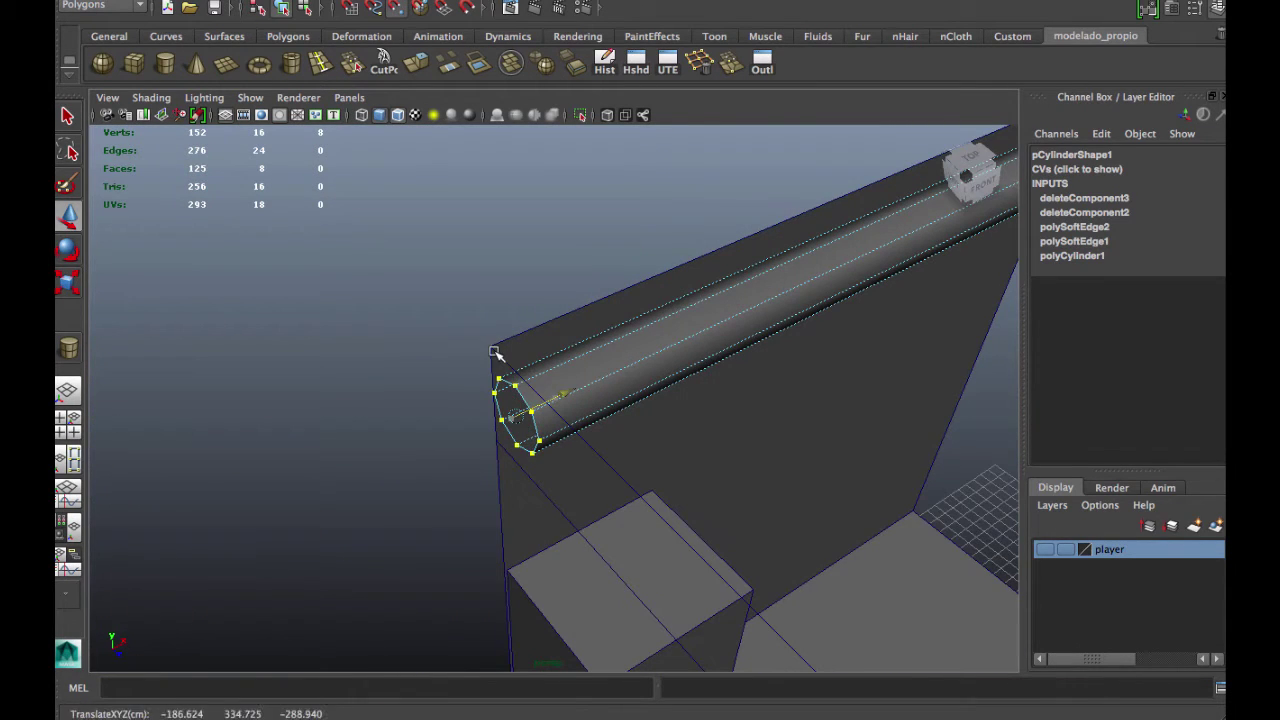
pyautogui.keyDown('alt'); pyautogui.moveTo(494, 352); pyautogui.dragTo(563, 420); pyautogui.keyUp('alt')
pyautogui.moveTo(612, 392); pyautogui.dragTo(705, 362, button='right')
pyautogui.keyDown('alt'); pyautogui.moveTo(657, 394); pyautogui.dragTo(557, 429); pyautogui.keyUp('alt')
pyautogui.moveTo(446, 403); pyautogui.dragTo(380, 405, button='right')
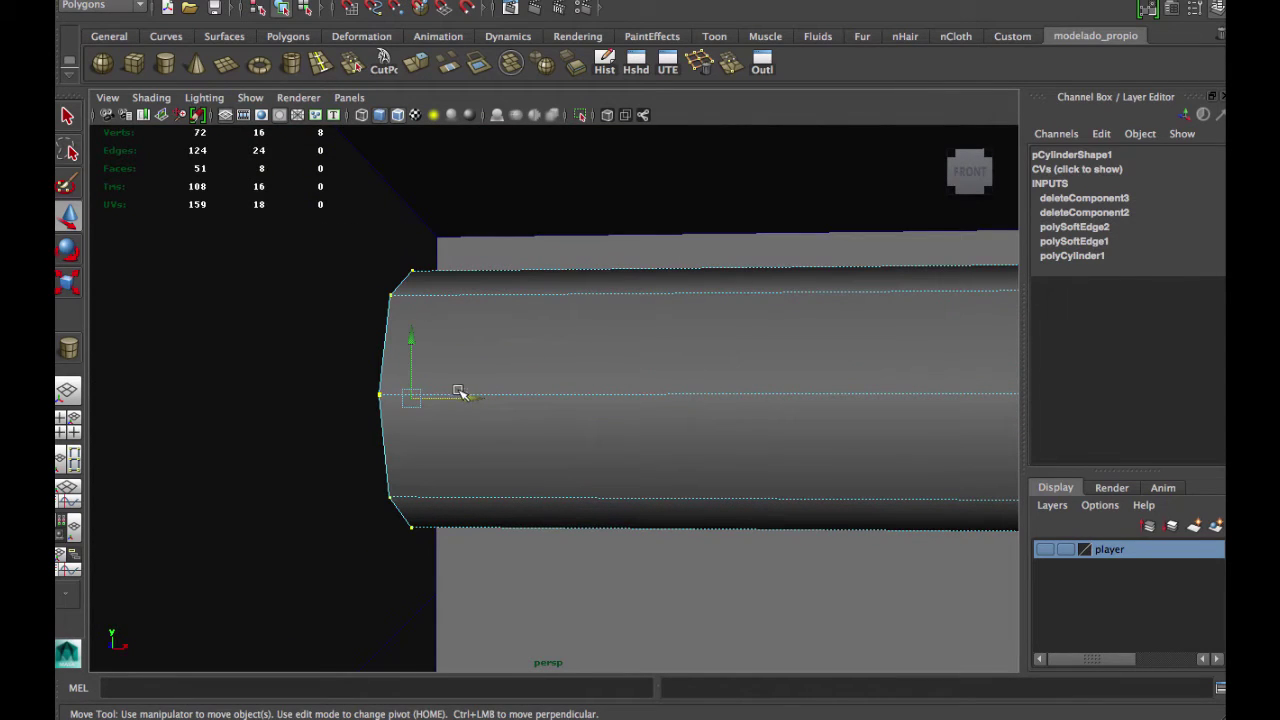
# - Insert an extra edge loop near the pipe's end
pyautogui.click(497, 414)
pyautogui.hotkey('ctrl', 'z')
pyautogui.scroll(-5, 563, 466)
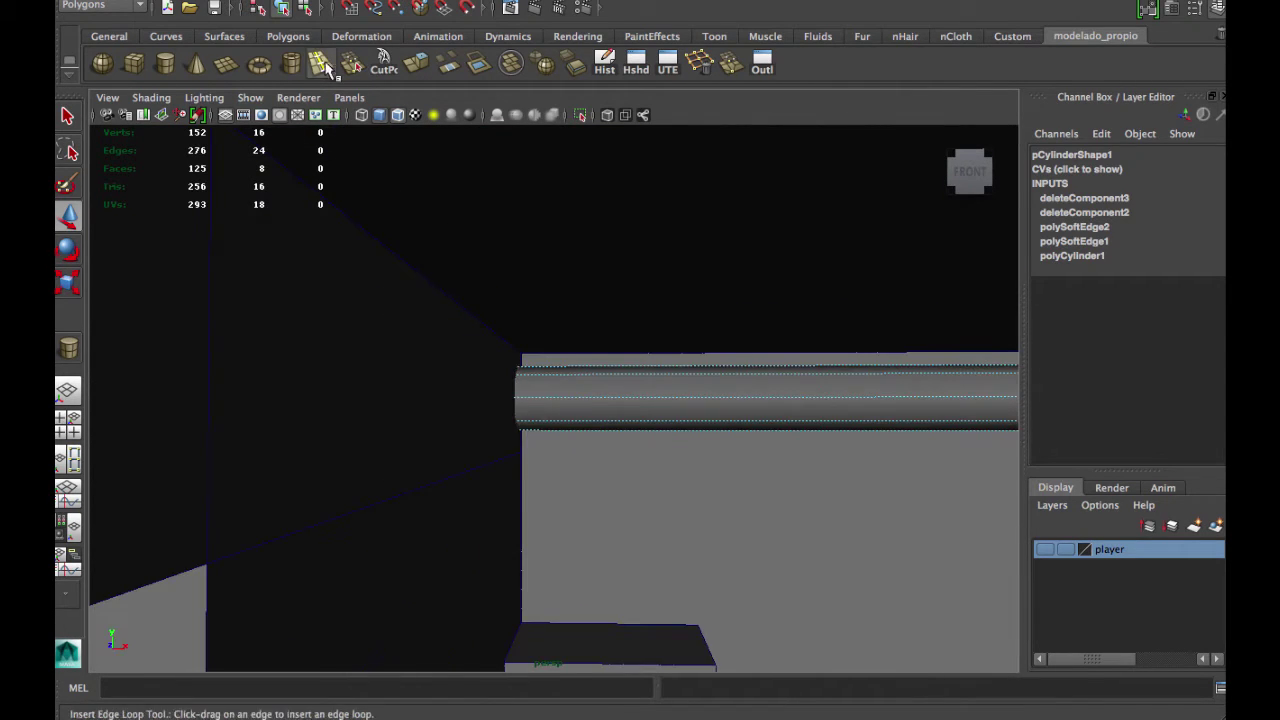
pyautogui.click(320, 64)
pyautogui.moveTo(657, 403); pyautogui.dragTo(678, 395)
# - Switch the pipe to vertex mode and review the pipe end from wider angles
pyautogui.press('w')
pyautogui.rightClick(549, 401)
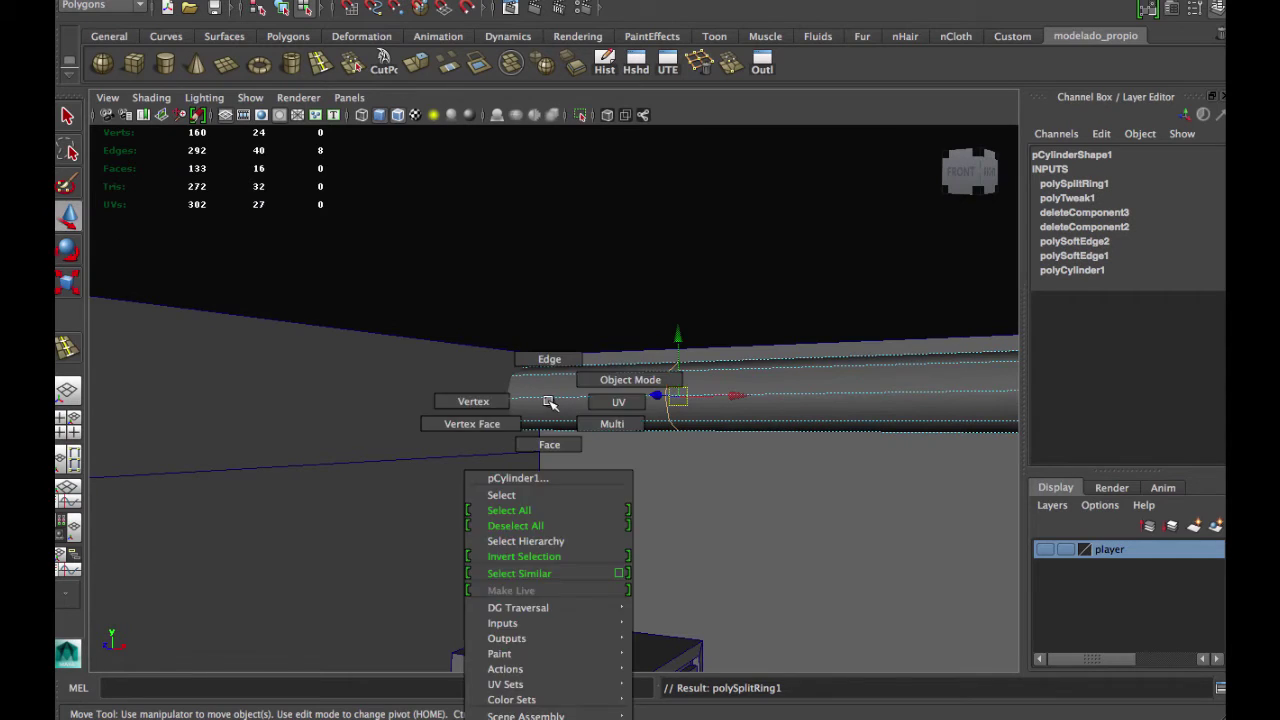
pyautogui.click(462, 401)
pyautogui.keyDown('alt'); pyautogui.moveTo(462, 401); pyautogui.dragTo(403, 445); pyautogui.keyUp('alt')
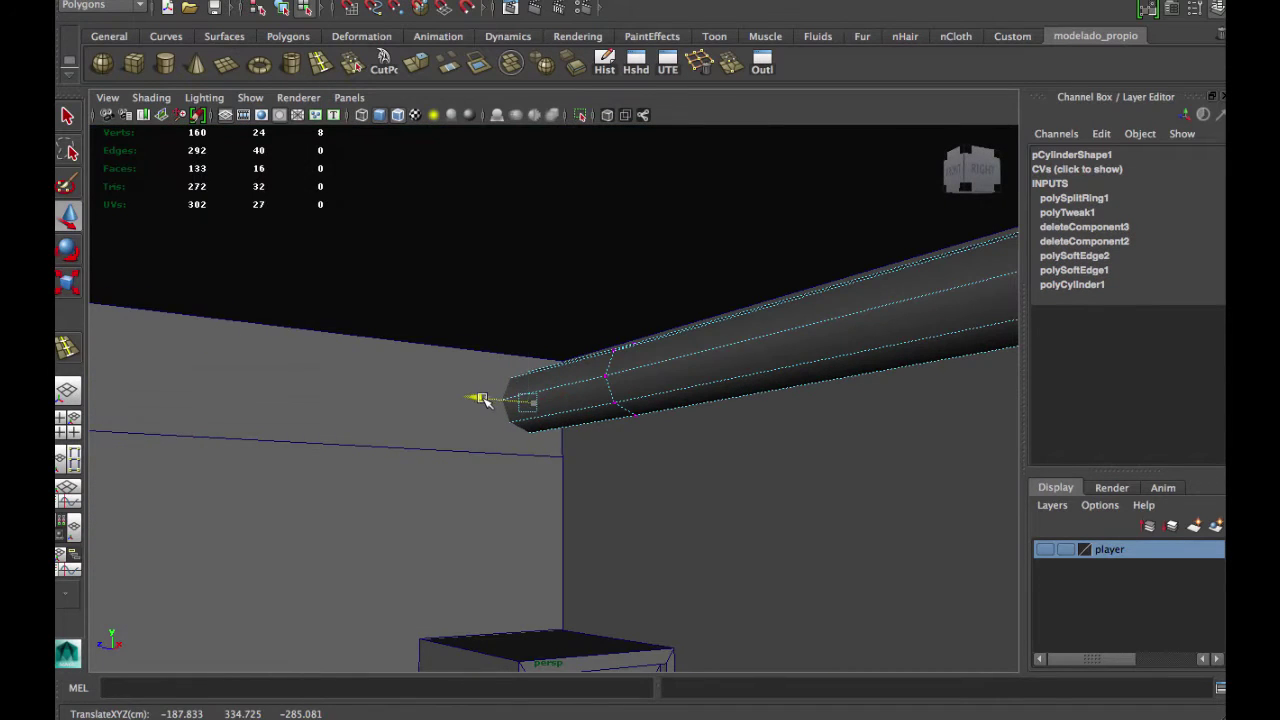
pyautogui.keyDown('alt'); pyautogui.moveTo(524, 360); pyautogui.dragTo(427, 376); pyautogui.keyUp('alt')
pyautogui.click(572, 358)
# - Build a new box and move it toward the back wall
pyautogui.scroll(-5, 502, 459)
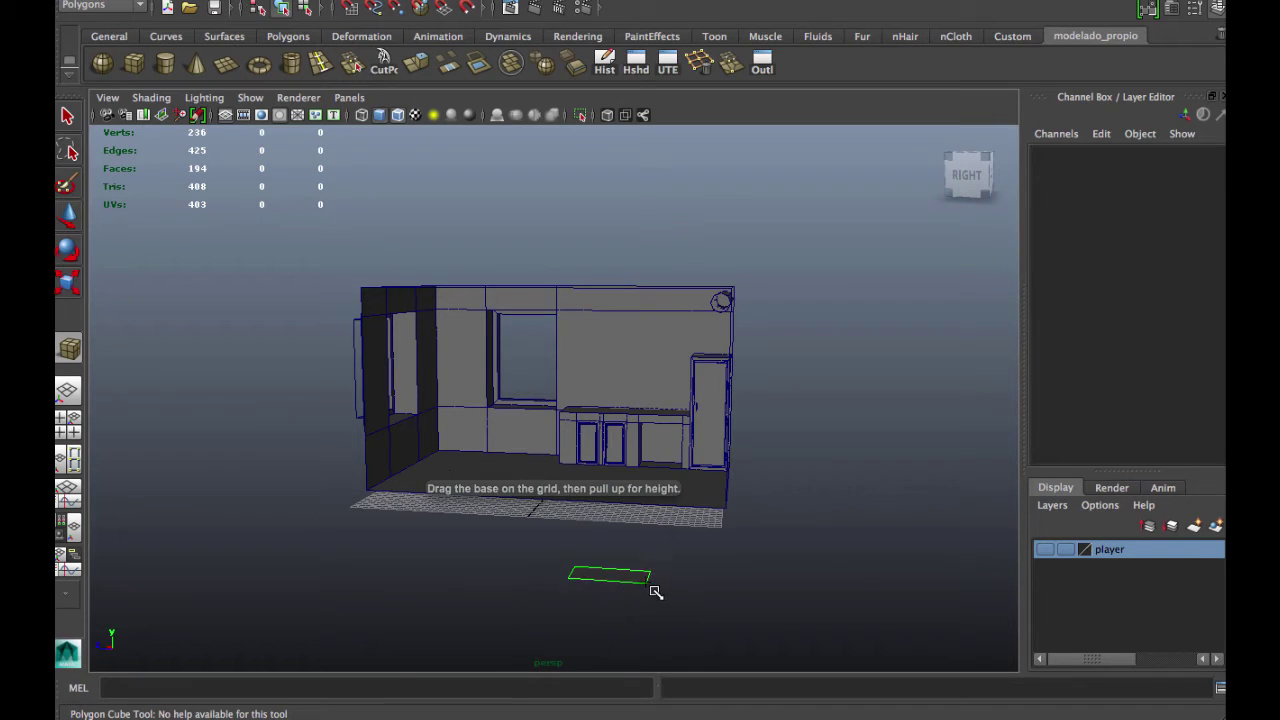
pyautogui.moveTo(608, 645); pyautogui.dragTo(560, 620)
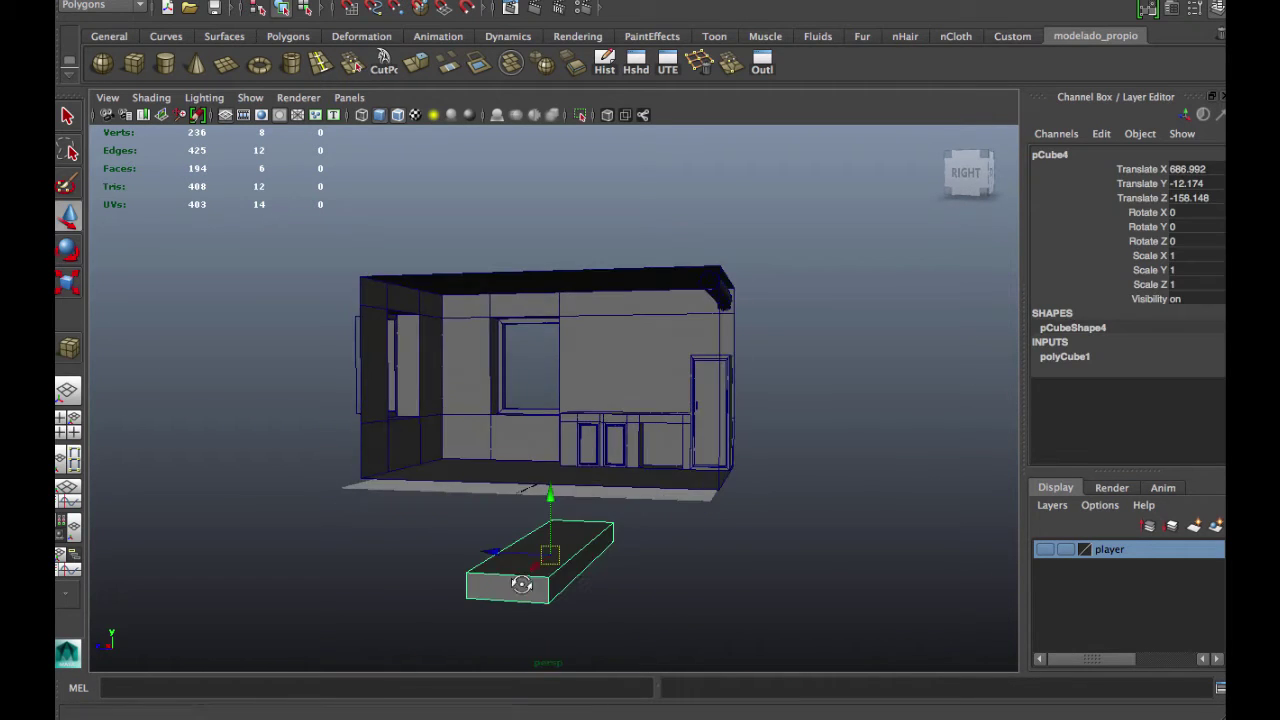
pyautogui.scroll(-3, 468, 611)
pyautogui.moveTo(570, 377); pyautogui.dragTo(570, 377)
pyautogui.press('f')
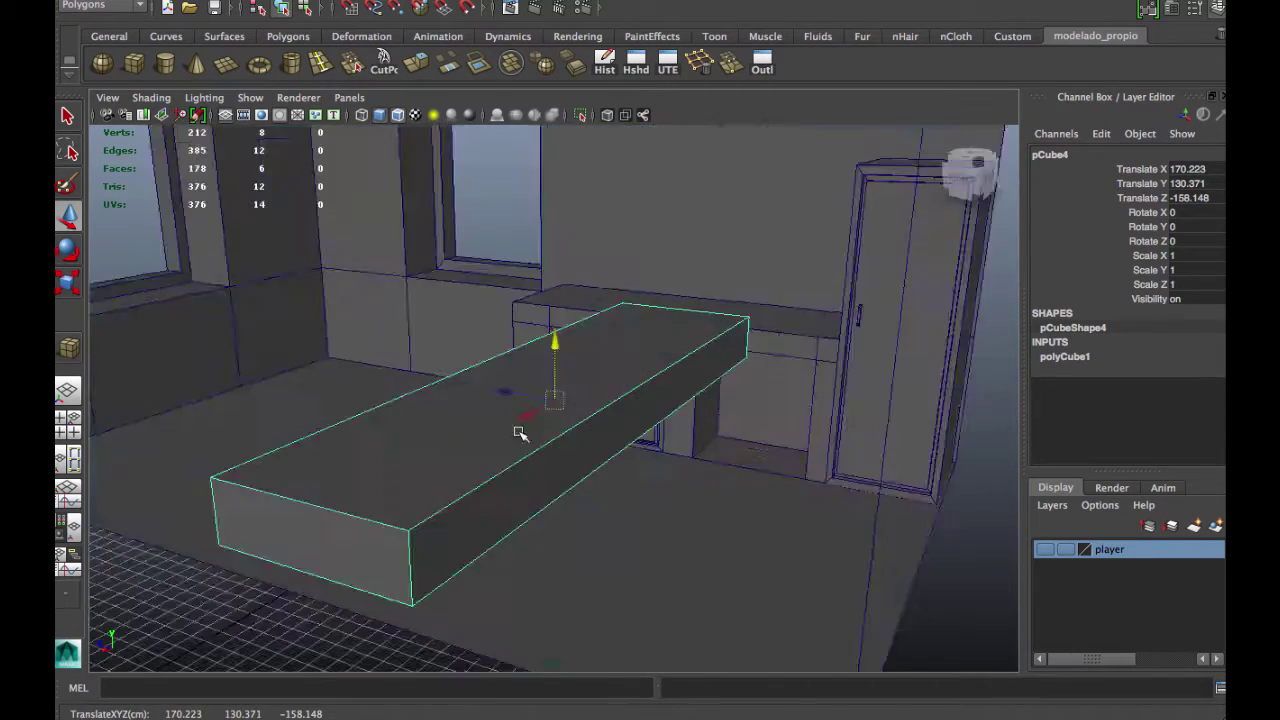
pyautogui.moveTo(520, 431)
pyautogui.keyDown('alt'); pyautogui.mouseDown()
pyautogui.moveTo(303, 371)
pyautogui.moveTo(400, 446)
pyautogui.moveTo(149, 377)
pyautogui.moveTo(537, 434)
pyautogui.mouseUp(); pyautogui.keyUp('alt')
pyautogui.moveTo(537, 434); pyautogui.dragTo(629, 400, button='middle')
pyautogui.keyDown('alt'); pyautogui.moveTo(629, 400); pyautogui.dragTo(580, 417); pyautogui.keyUp('alt')
# - Scale the box into a thin slab and stand it upright at Rotate Z -90
pyautogui.press('r')
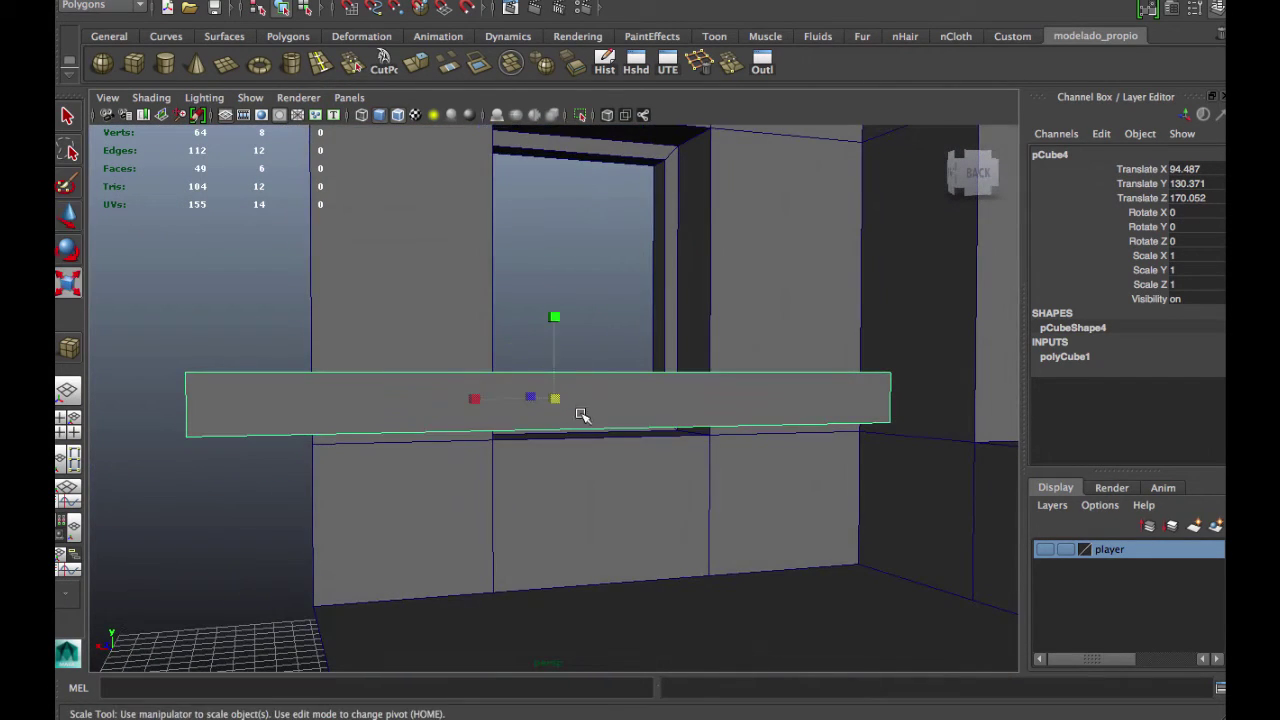
pyautogui.moveTo(555, 318); pyautogui.dragTo(585, 372)
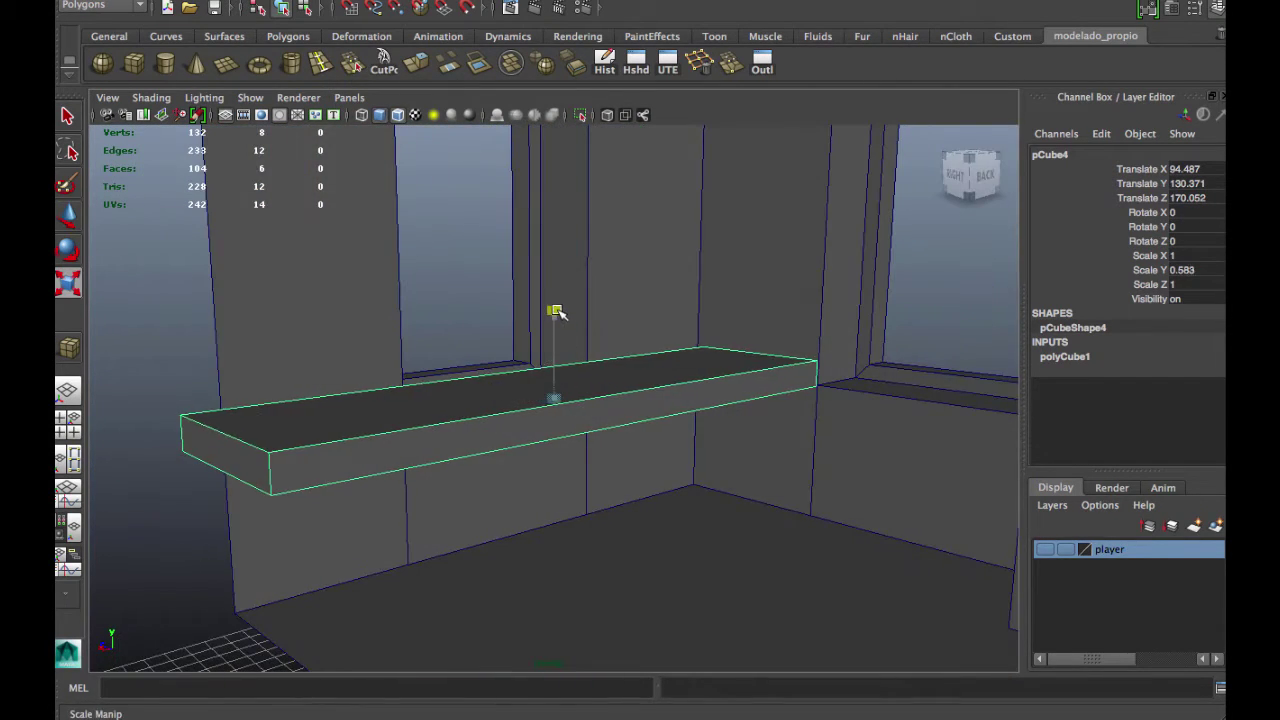
pyautogui.moveTo(557, 312); pyautogui.dragTo(557, 308)
pyautogui.keyDown('alt'); pyautogui.moveTo(557, 308); pyautogui.dragTo(474, 391); pyautogui.keyUp('alt')
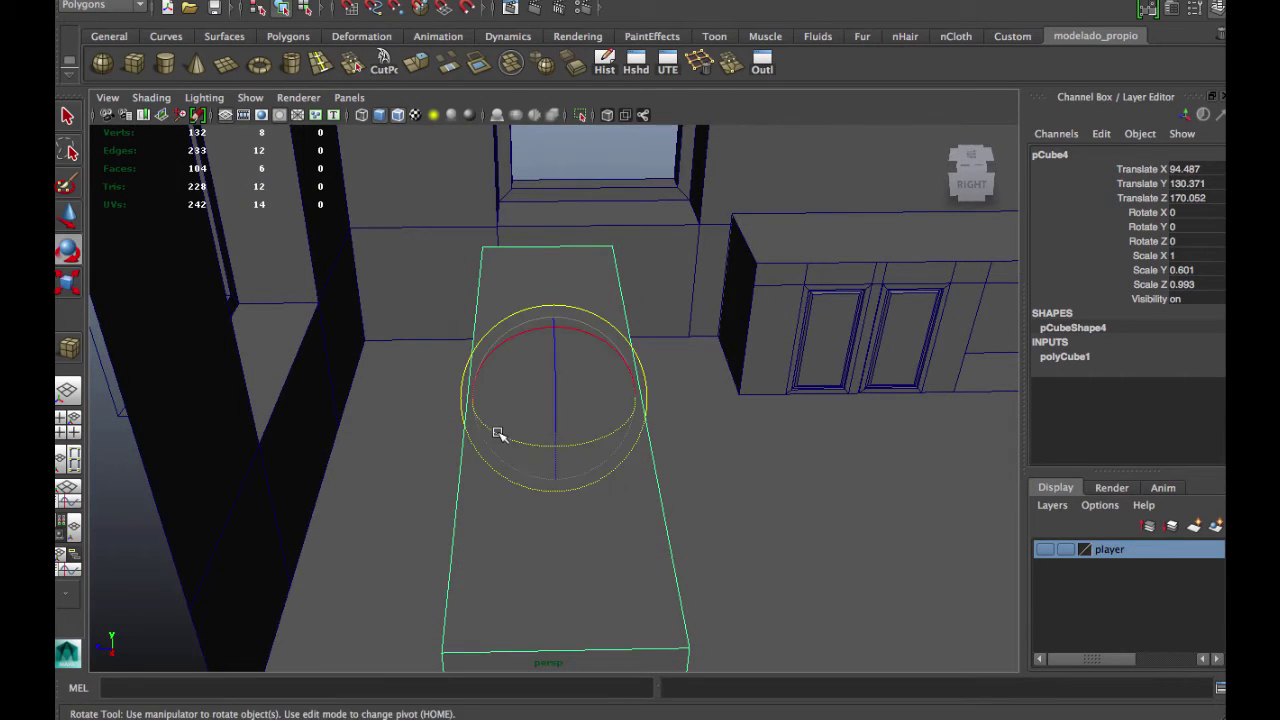
pyautogui.keyDown('alt'); pyautogui.moveTo(499, 434); pyautogui.dragTo(1222, 268); pyautogui.keyUp('alt')
pyautogui.write('-9')
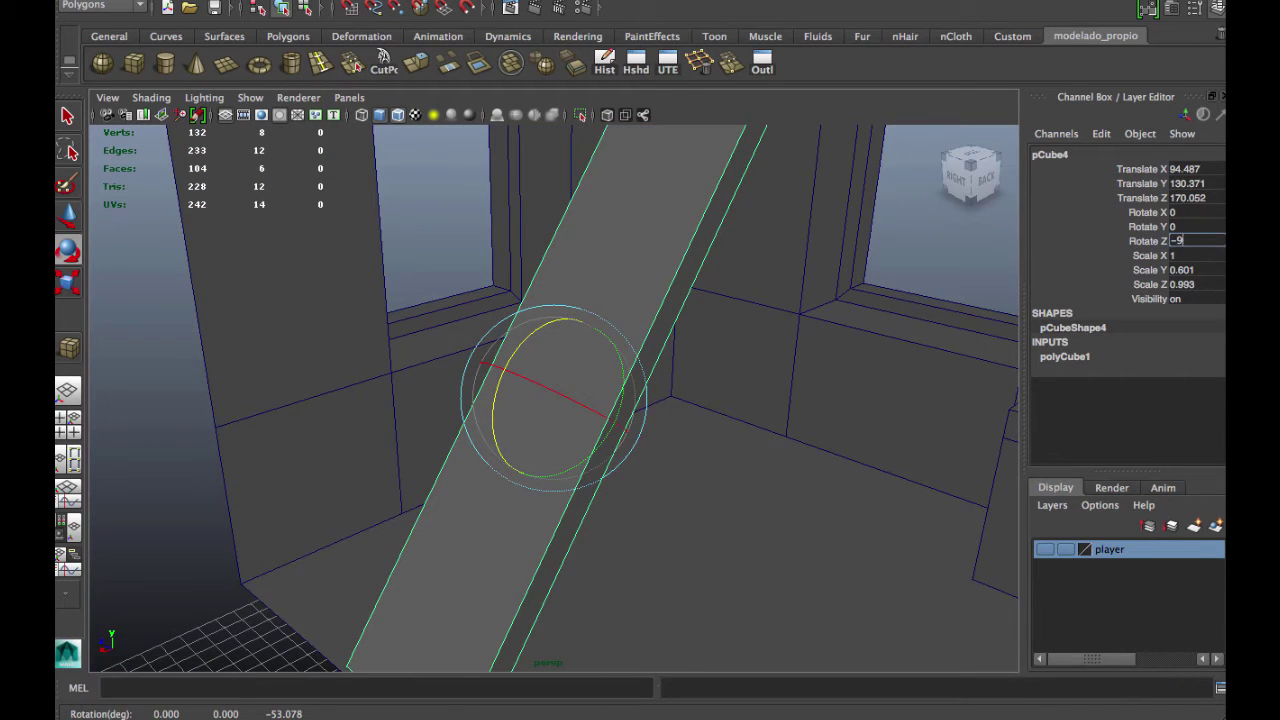
pyautogui.write('0')
pyautogui.press('Return')
# - Slide the plank beside the window, narrow Scale Y to 0.429, and move a copy left along X
pyautogui.scroll(-3, 630, 398)
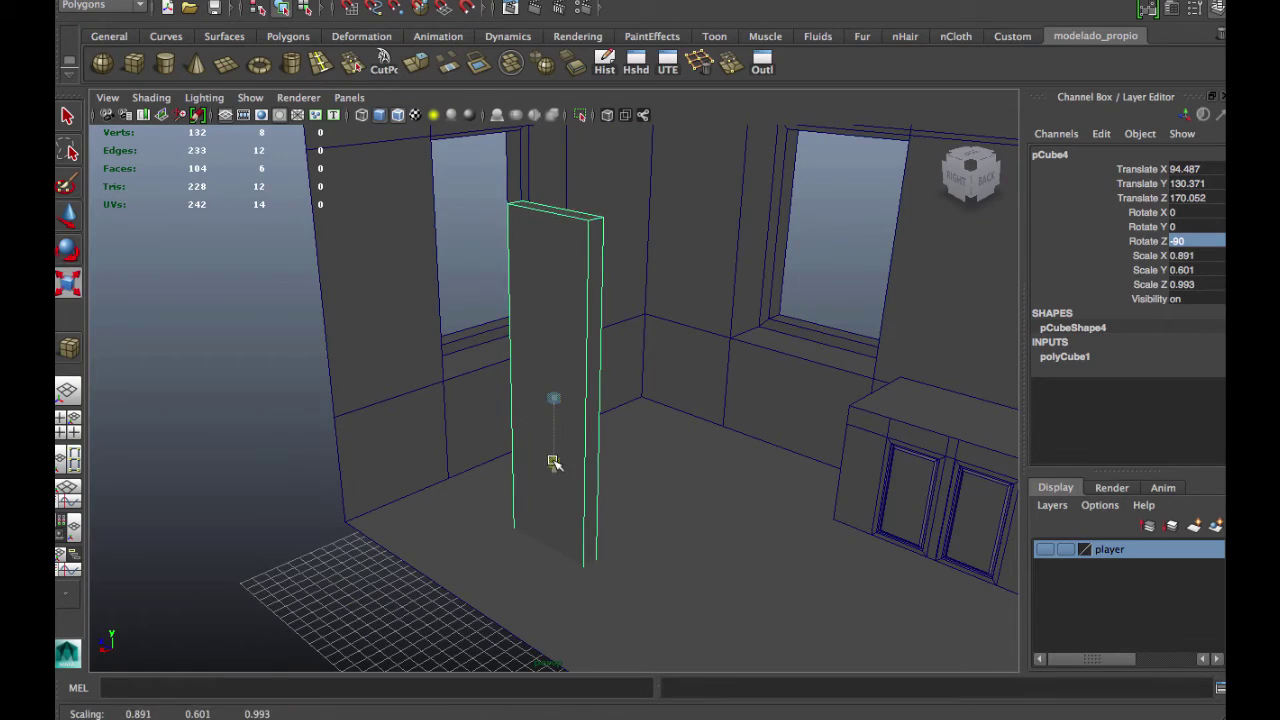
pyautogui.keyDown('alt'); pyautogui.moveTo(562, 283); pyautogui.dragTo(374, 391); pyautogui.keyUp('alt')
pyautogui.press('r')
pyautogui.keyDown('alt'); pyautogui.moveTo(374, 391); pyautogui.dragTo(417, 429); pyautogui.keyUp('alt')
pyautogui.moveTo(449, 333); pyautogui.dragTo(453, 359)
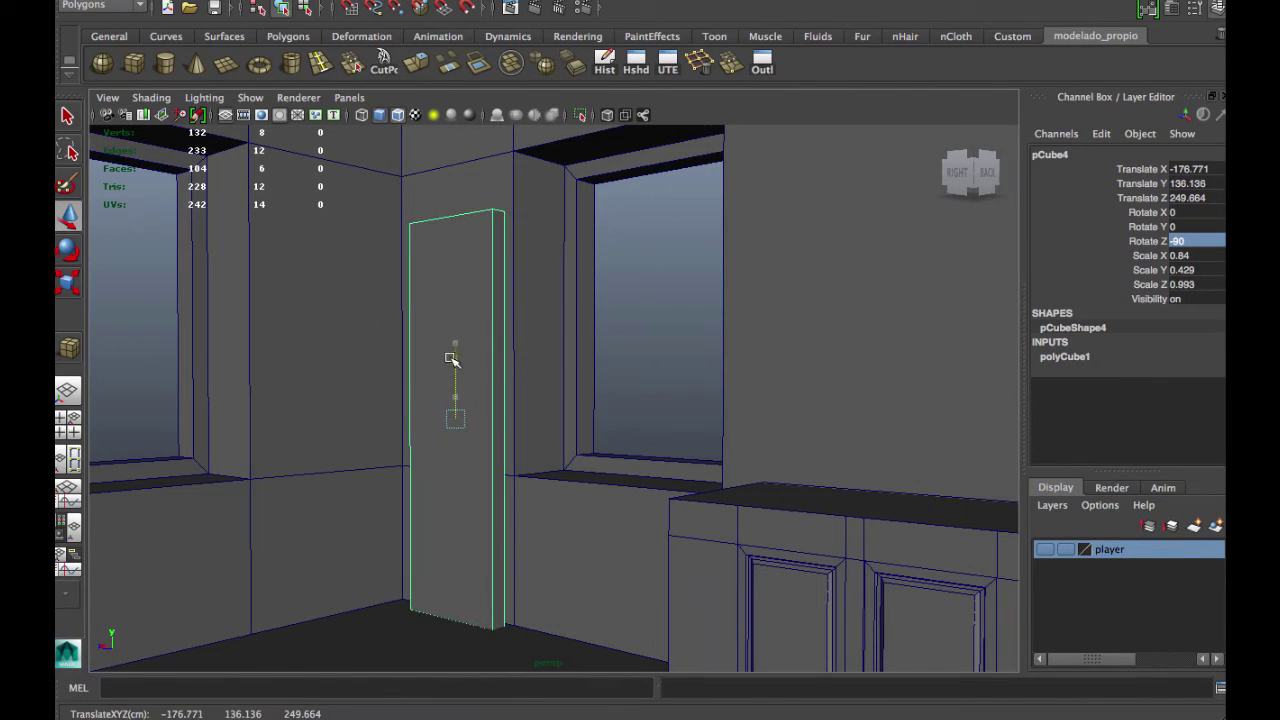
pyautogui.keyDown('alt'); pyautogui.moveTo(422, 452); pyautogui.dragTo(477, 437); pyautogui.keyUp('alt')
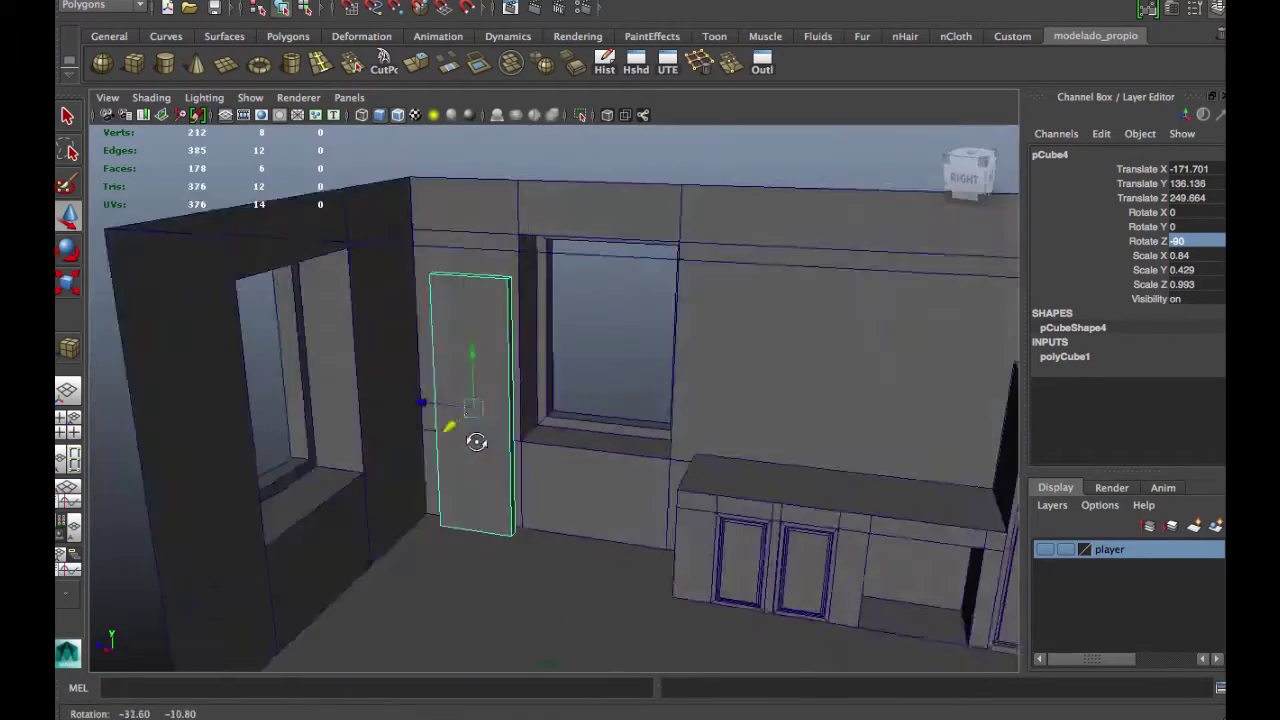
pyautogui.keyDown('alt'); pyautogui.moveTo(477, 437); pyautogui.dragTo(441, 443, button='right'); pyautogui.keyUp('alt')
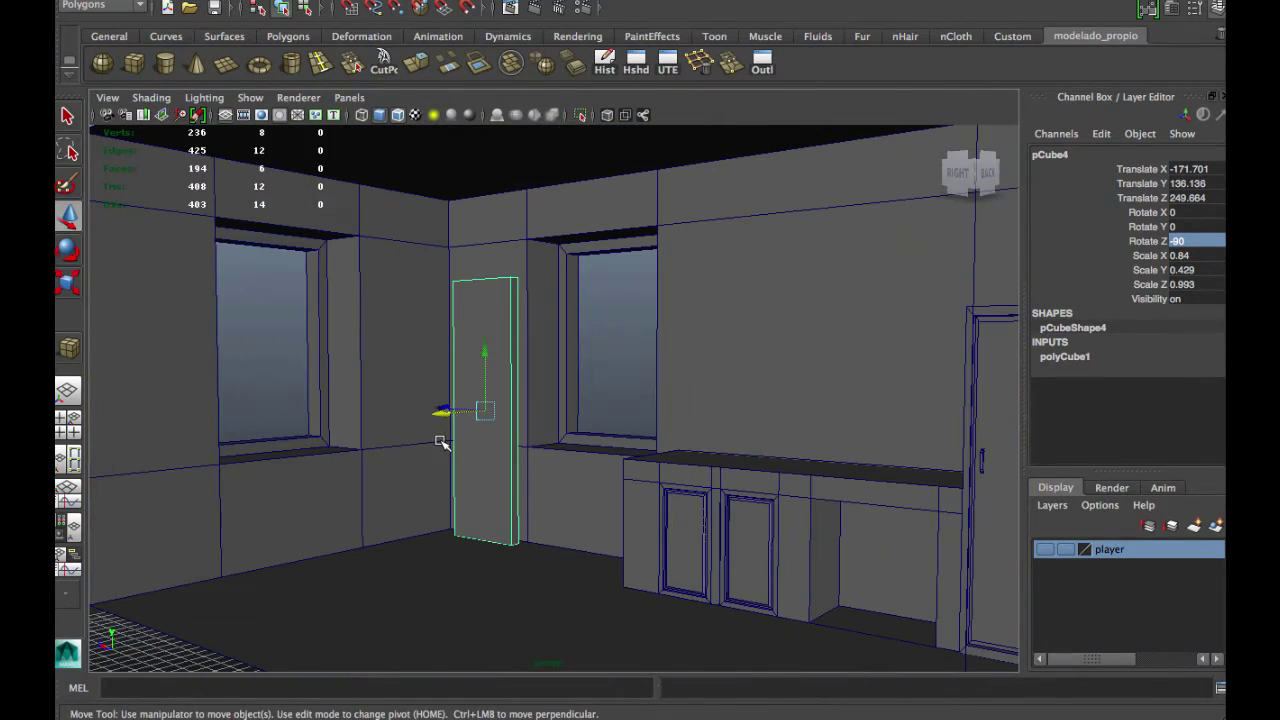
pyautogui.moveTo(425, 418); pyautogui.dragTo(330, 465)
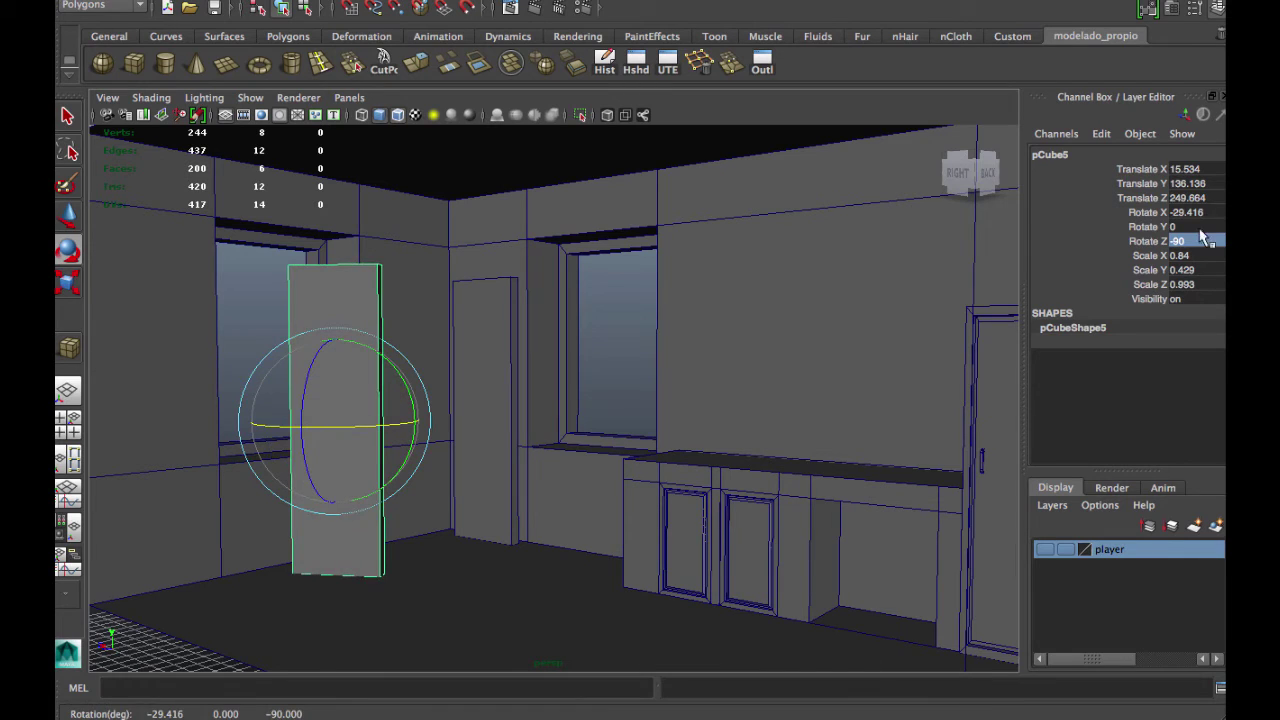
# - Set the copy to Rotate X -90 and Rotate Z 0, then lower it to the floor by the wall
pyautogui.write('-90')
pyautogui.press('Return')
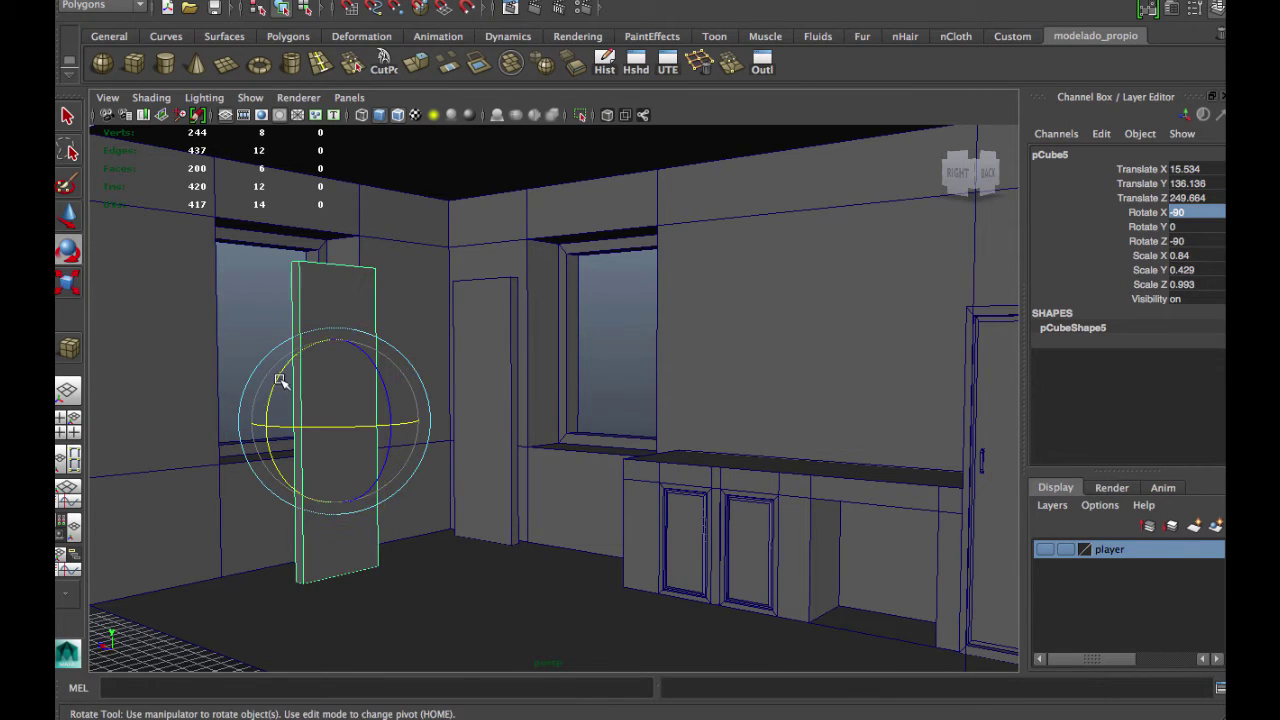
pyautogui.moveTo(280, 380); pyautogui.dragTo(255, 477)
pyautogui.press('Return')
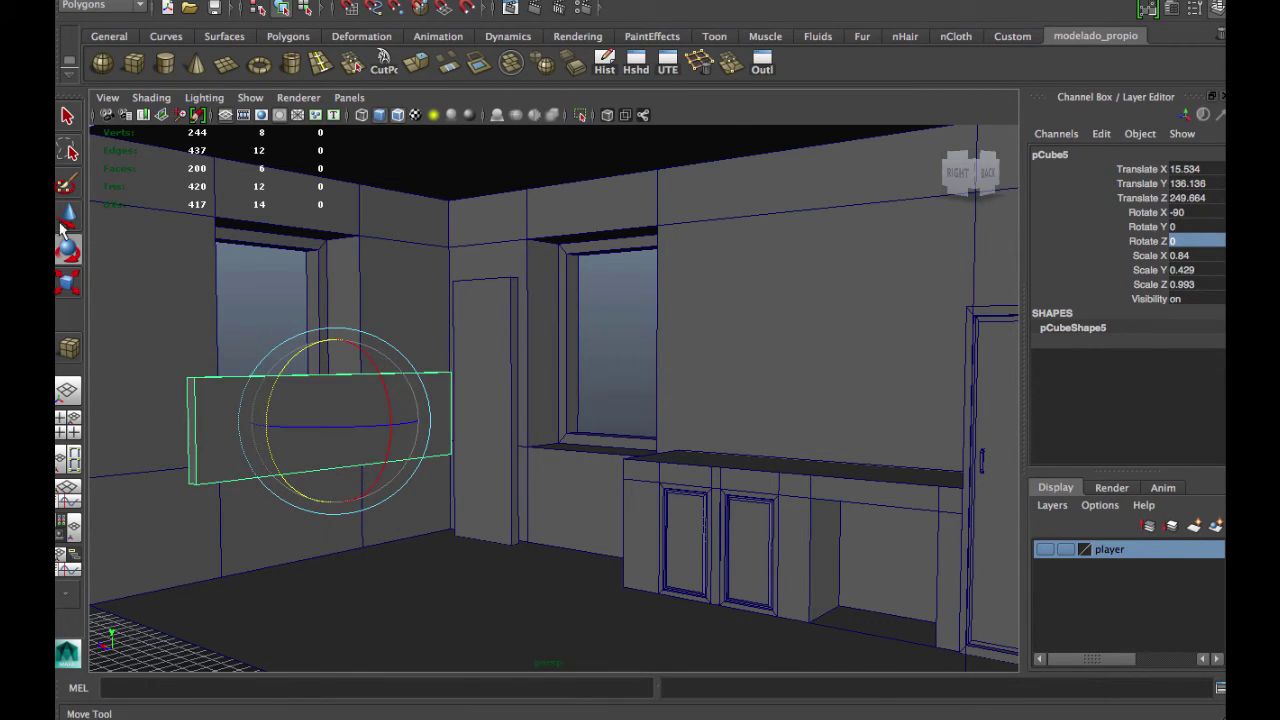
pyautogui.press('w')
pyautogui.keyDown('alt'); pyautogui.moveTo(560, 420); pyautogui.dragTo(480, 400); pyautogui.keyUp('alt')
pyautogui.moveTo(337, 410); pyautogui.dragTo(557, 361)
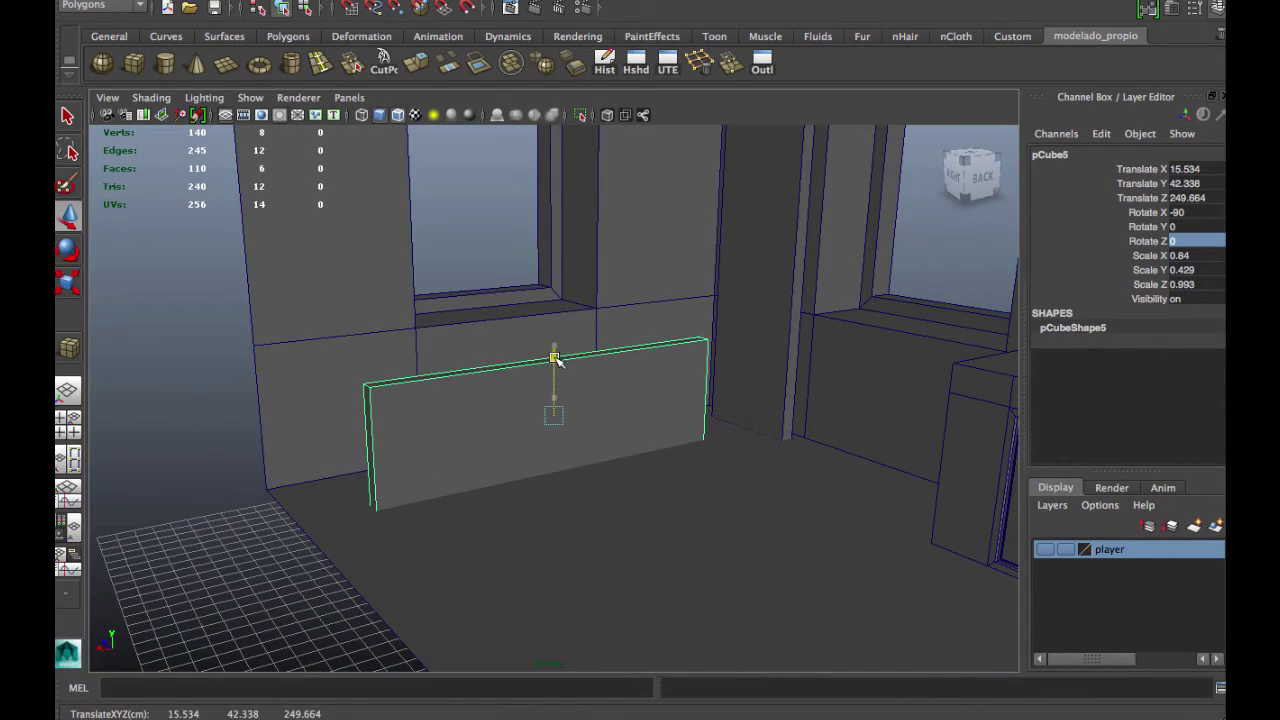
pyautogui.keyDown('alt'); pyautogui.moveTo(487, 395); pyautogui.dragTo(540, 390); pyautogui.keyUp('alt')
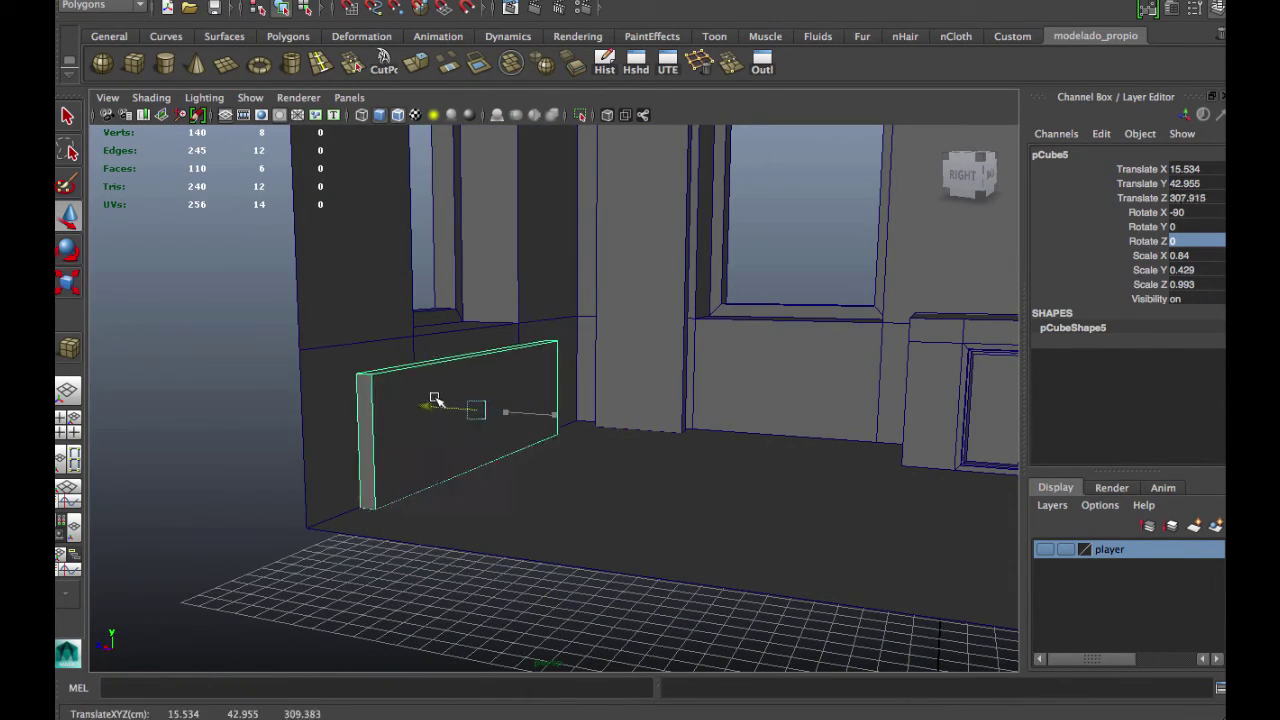
pyautogui.moveTo(435, 404); pyautogui.dragTo(445, 404)
pyautogui.keyDown('alt'); pyautogui.moveTo(445, 404); pyautogui.dragTo(512, 363); pyautogui.keyUp('alt')
# - Tilt the plank to Rotate X -75 and nudge it against the wall
pyautogui.press('e')
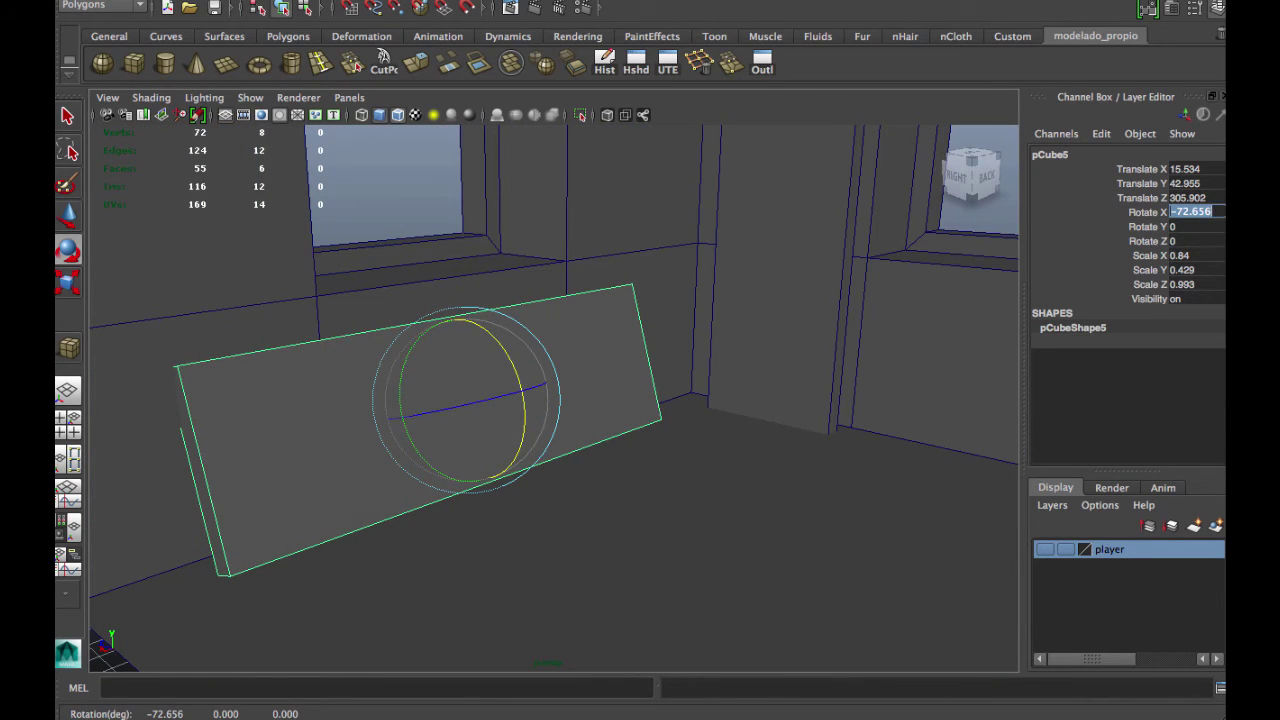
pyautogui.write('-45')
pyautogui.press('Return')
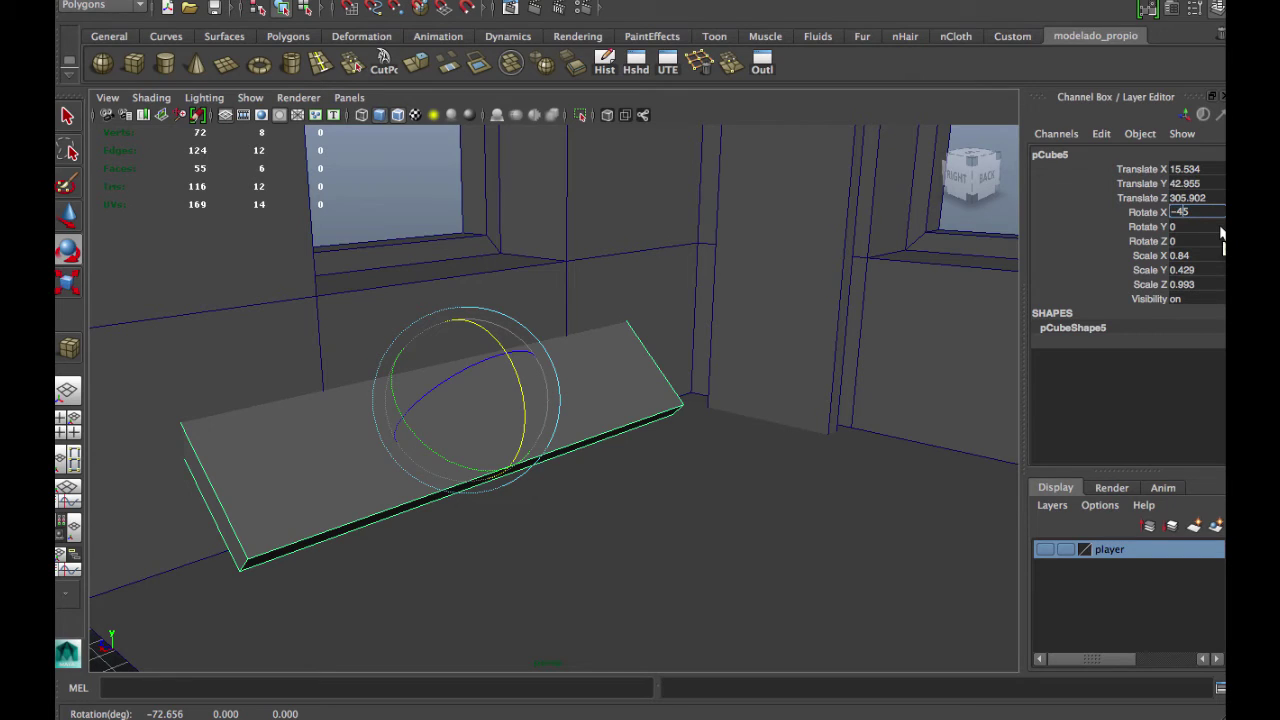
pyautogui.write('-15')
pyautogui.press('Return')
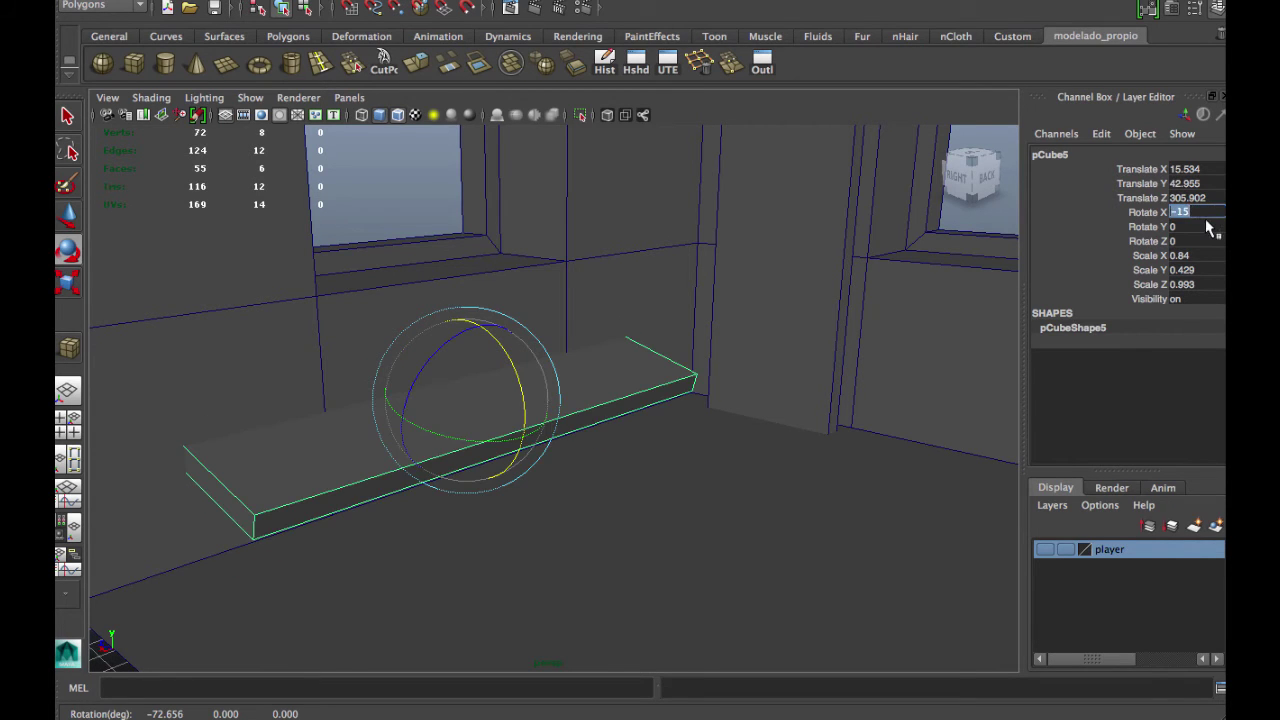
pyautogui.write('75')
pyautogui.press('Return')
pyautogui.keyDown('alt'); pyautogui.moveTo(560, 380); pyautogui.dragTo(486, 380); pyautogui.keyUp('alt')
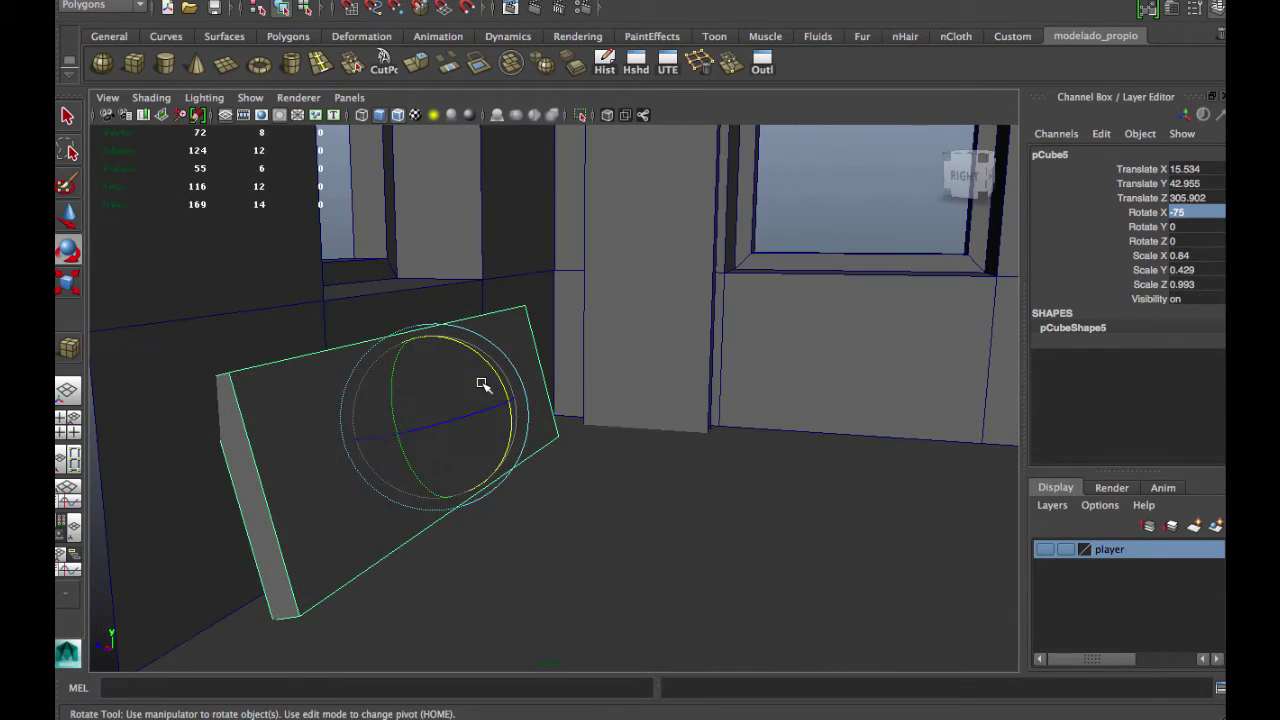
pyautogui.press('w')
pyautogui.keyDown('alt'); pyautogui.moveTo(357, 429); pyautogui.dragTo(378, 426); pyautogui.keyUp('alt')
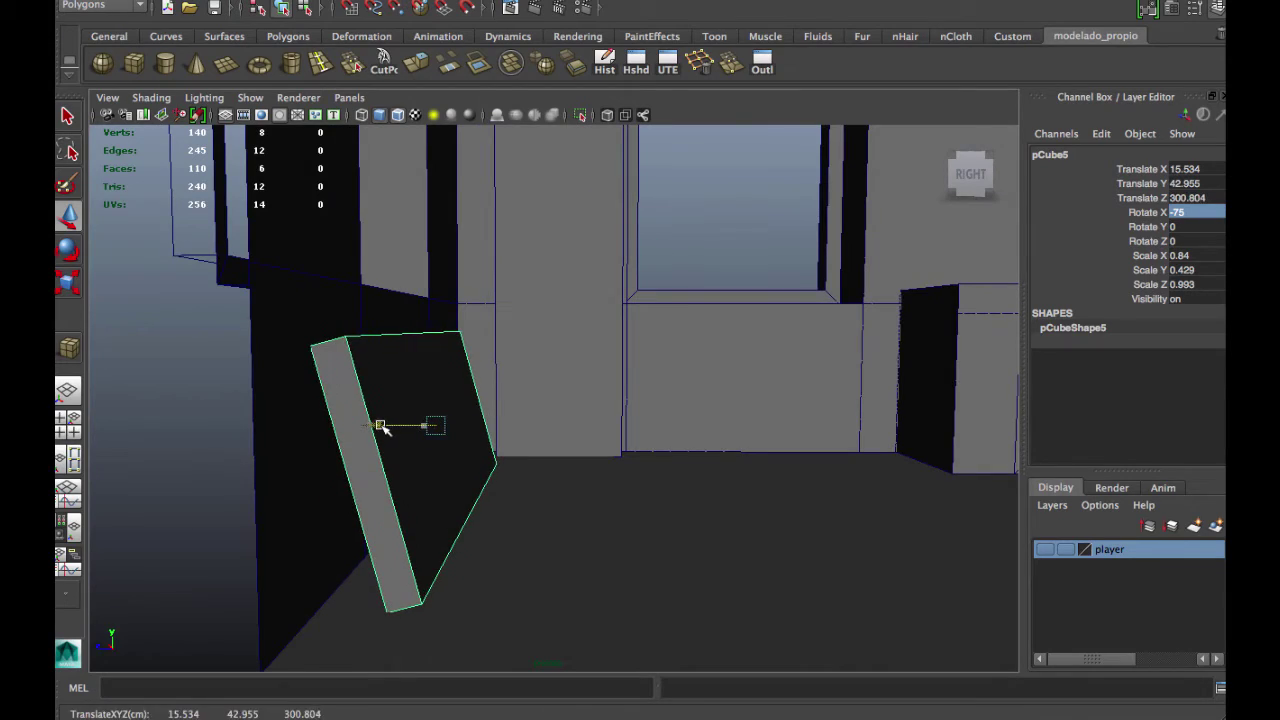
pyautogui.keyDown('alt'); pyautogui.moveTo(437, 366); pyautogui.dragTo(752, 311); pyautogui.keyUp('alt')
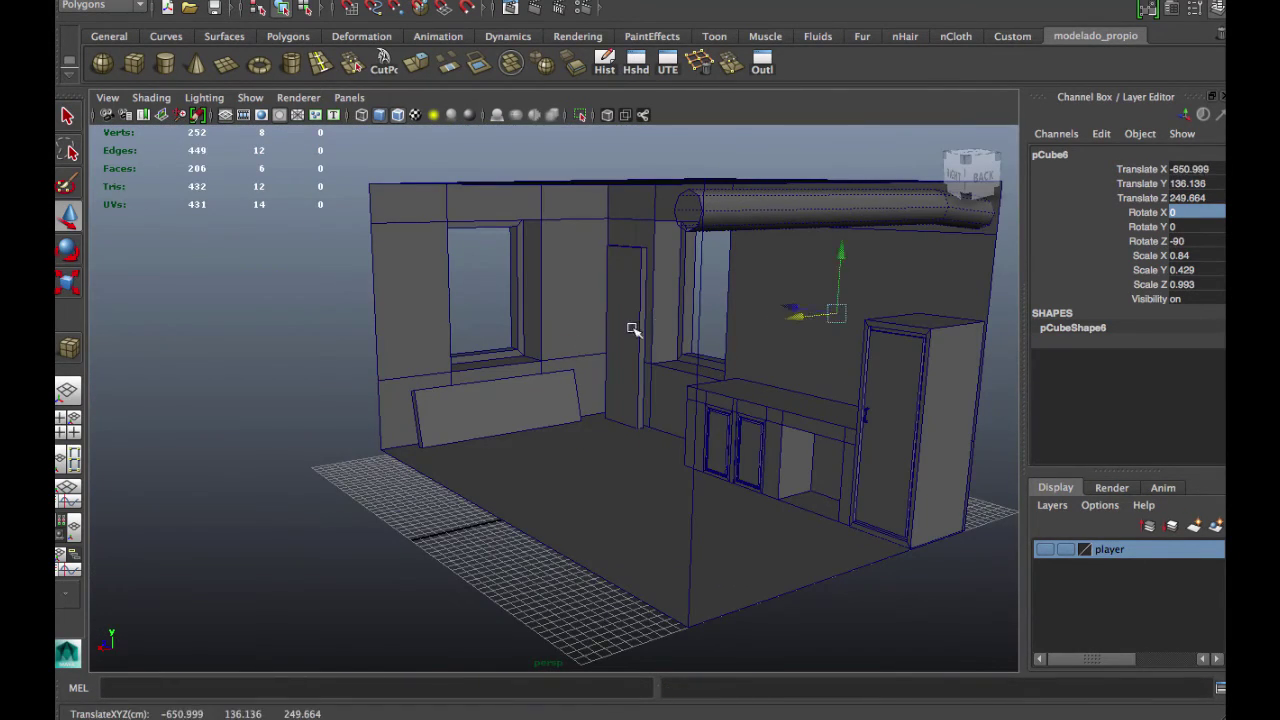
# - Select the upright plank pCube4 by the window and rotate it to -75 degrees in Z
pyautogui.click(633, 329)
pyautogui.press('f')
pyautogui.press('e')
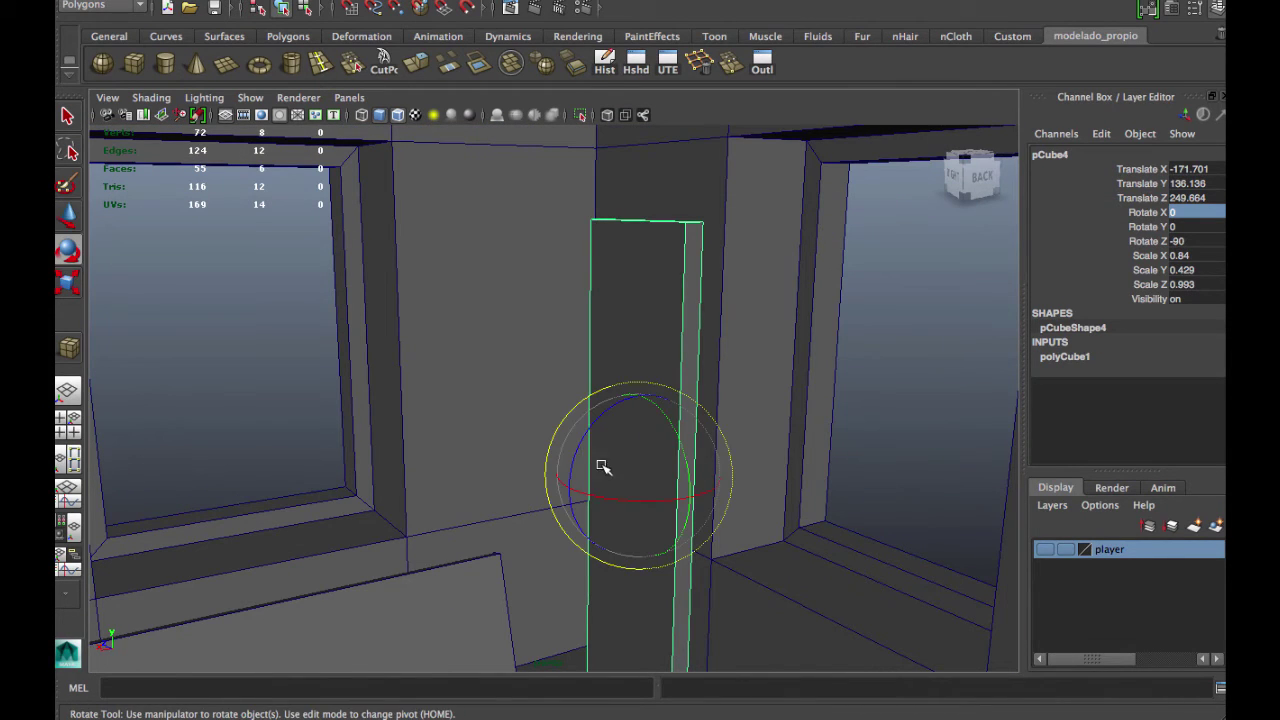
pyautogui.moveTo(580, 443); pyautogui.dragTo(582, 438)
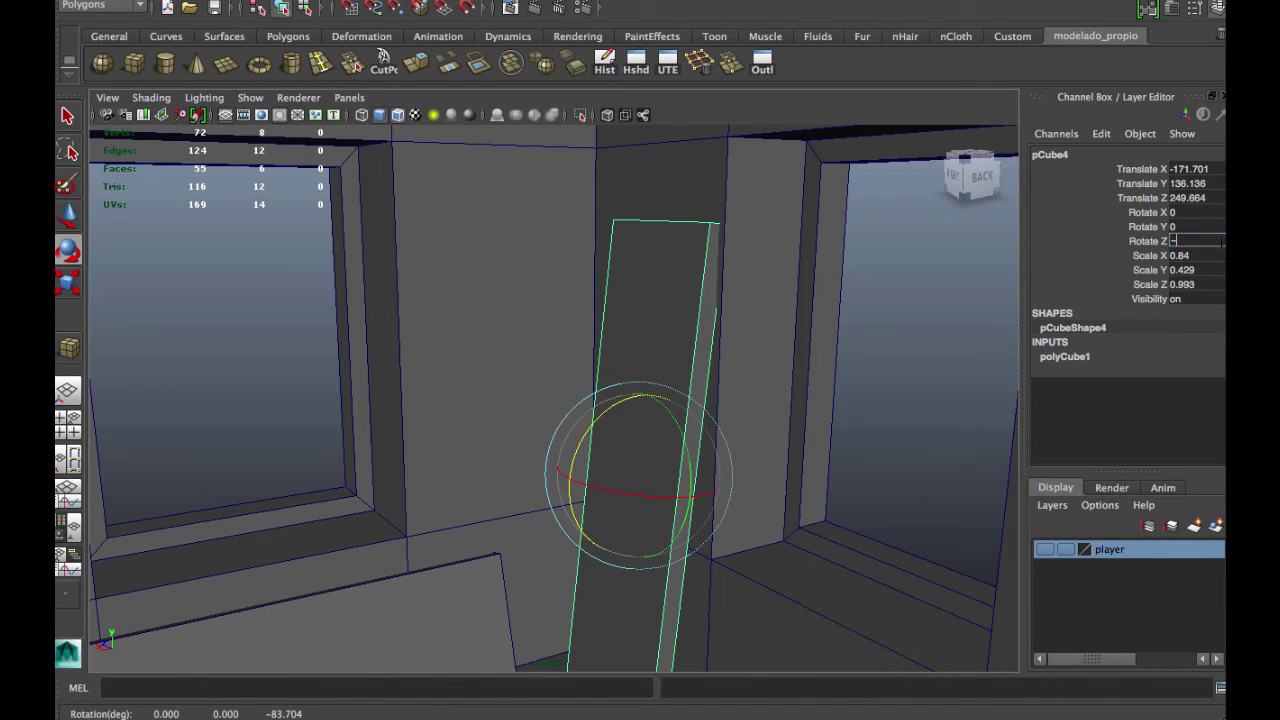
pyautogui.write('75')
pyautogui.press('Return')
# - Move the tilted plank along X and up along Y so it rests against the wall
pyautogui.click(69, 218)
pyautogui.moveTo(586, 482); pyautogui.dragTo(640, 134)
pyautogui.scroll(-5, 529, 480)
pyautogui.keyDown('alt'); pyautogui.moveTo(640, 134); pyautogui.dragTo(690, 325); pyautogui.keyUp('alt')
pyautogui.scroll(-4, 537, 306)
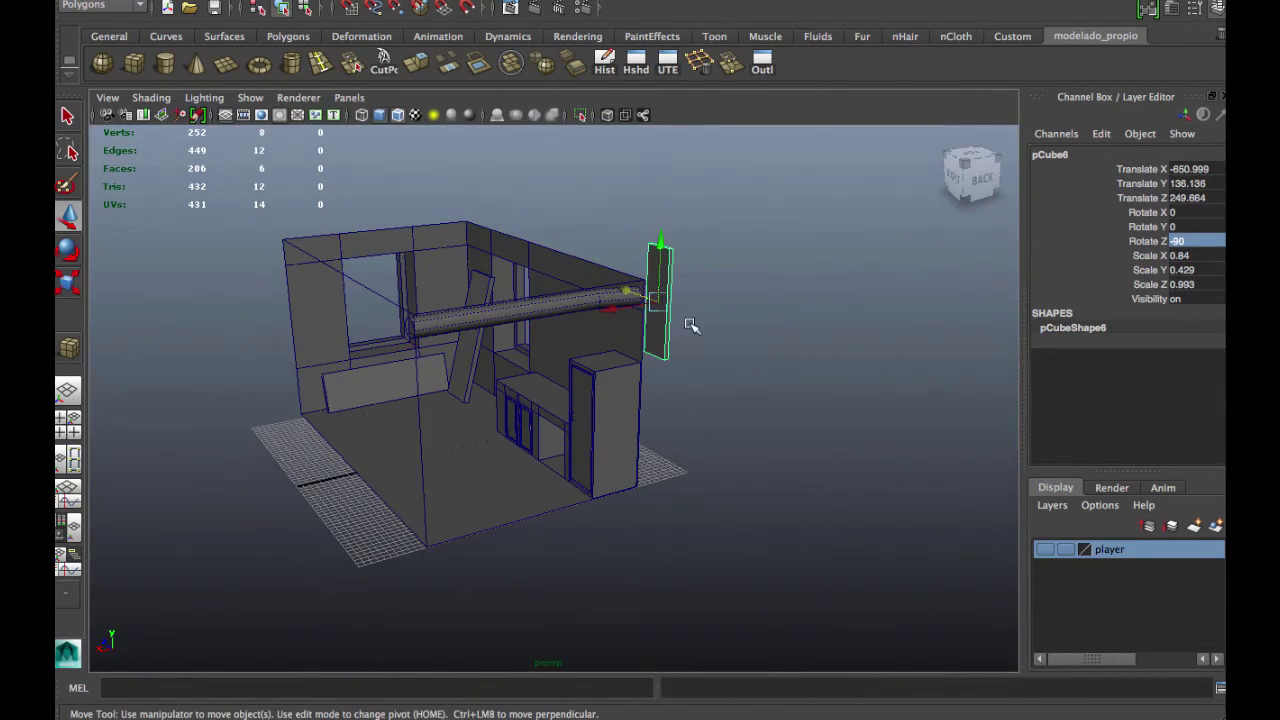
# - Undo the stray copy's move, then hide the Channel Box and Layer Editor
pyautogui.press('z')
pyautogui.press('z')
pyautogui.press('z')
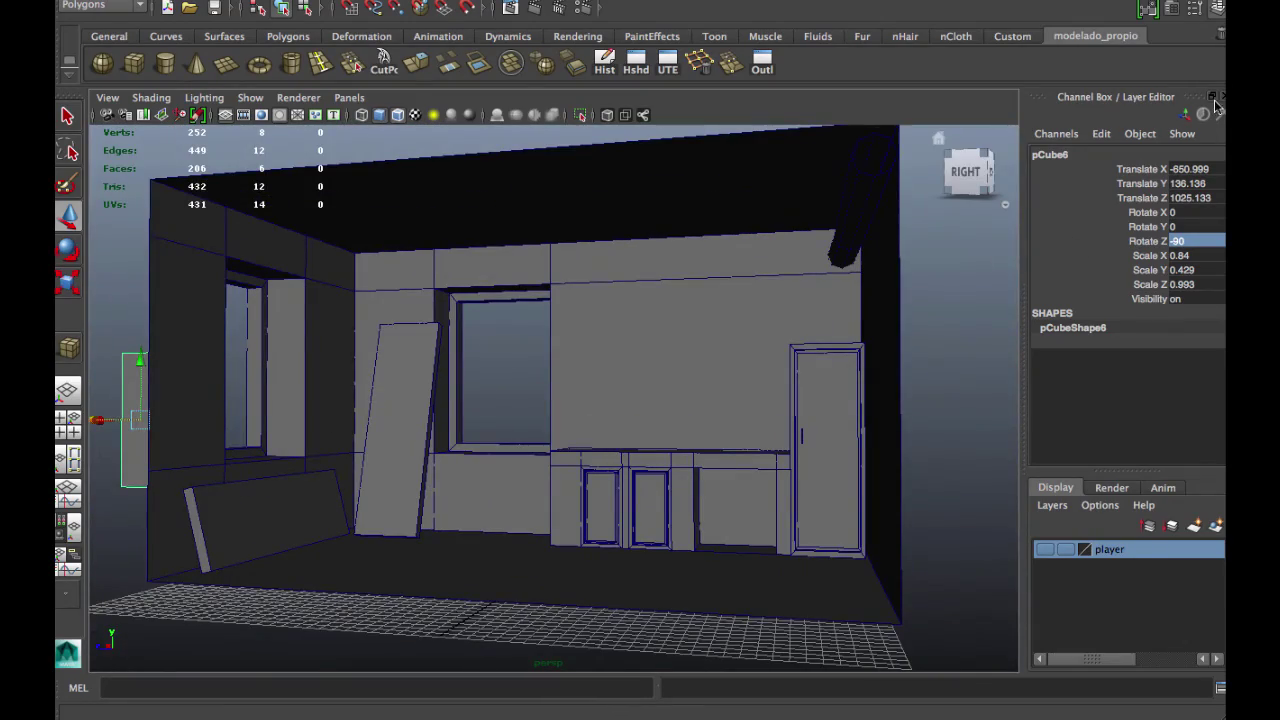
pyautogui.hotkey('ctrl', 'a')
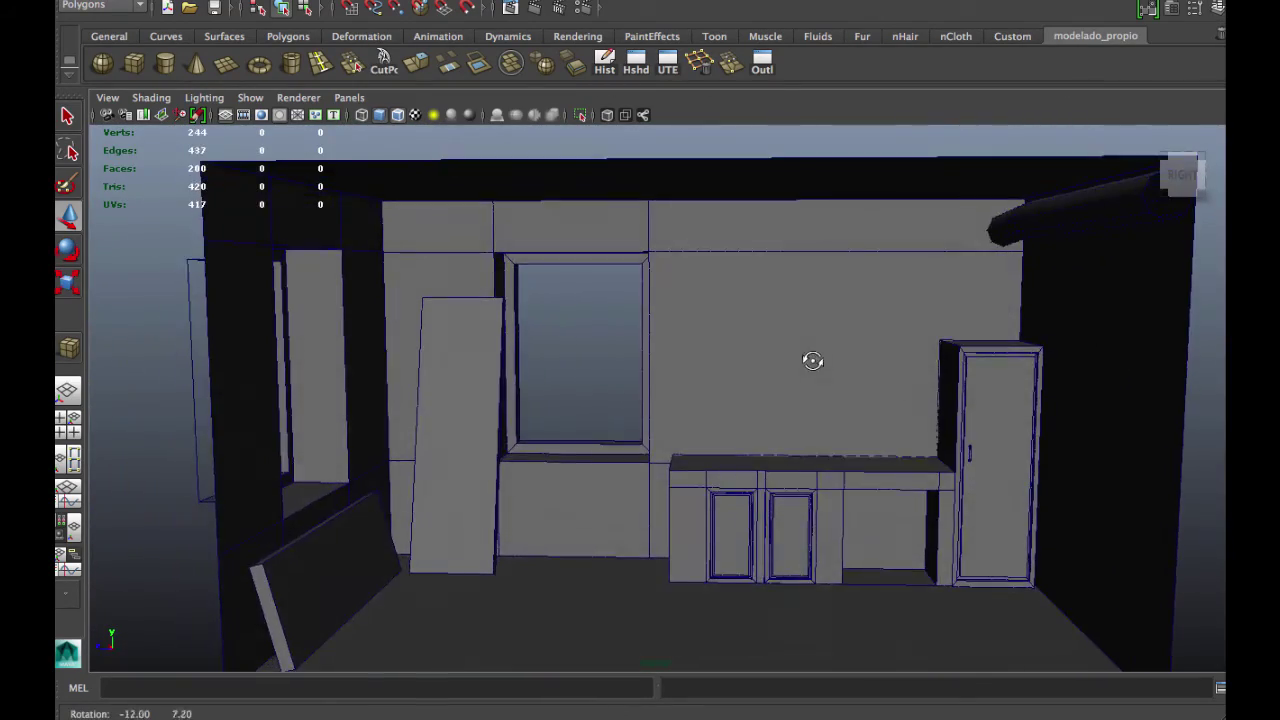